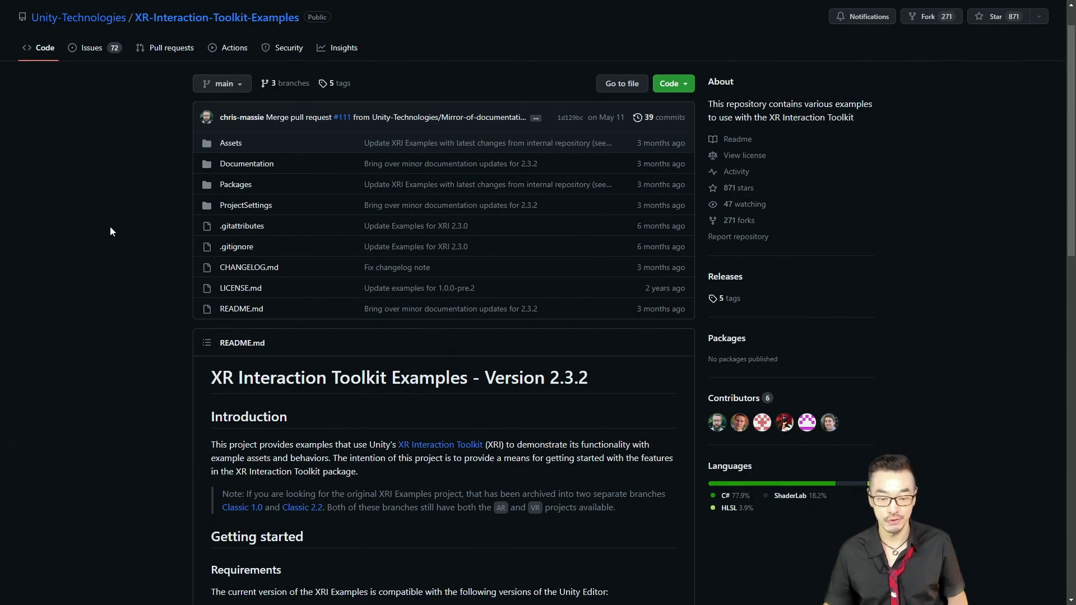
# Step: Review the XR Interaction Toolkit Examples readme and its version, and open the repository's code download options
pyautogui.scroll(-3, 110, 232)
pyautogui.scroll(-1, 190, 221)
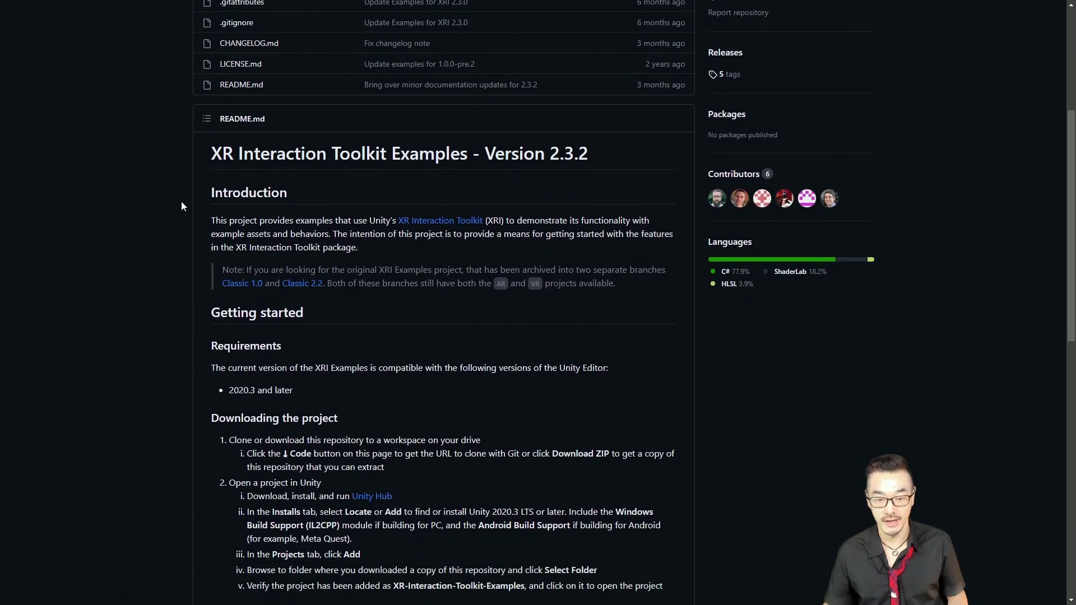
pyautogui.doubleClick(558, 154)
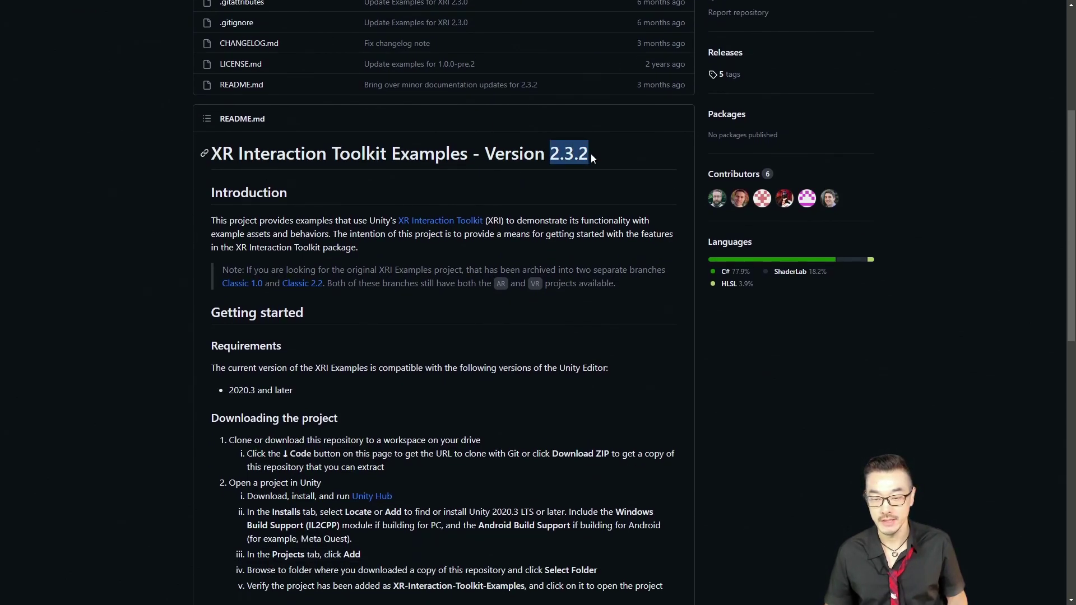
pyautogui.scroll(-1, 643, 180)
pyautogui.scroll(2, 643, 174)
pyautogui.scroll(-1, 645, 182)
pyautogui.click(648, 194)
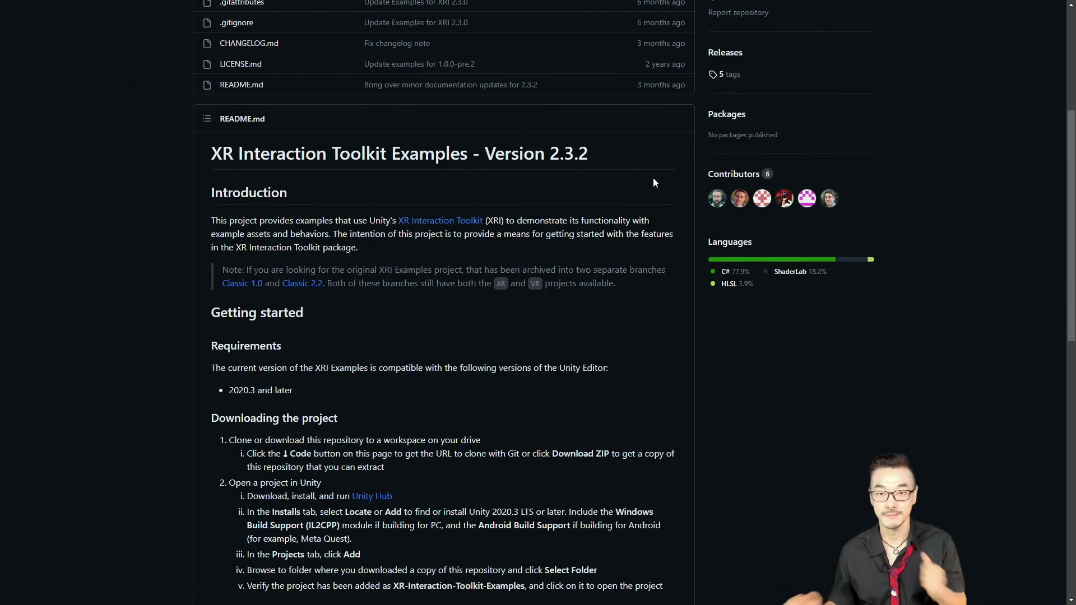
pyautogui.scroll(5, 654, 177)
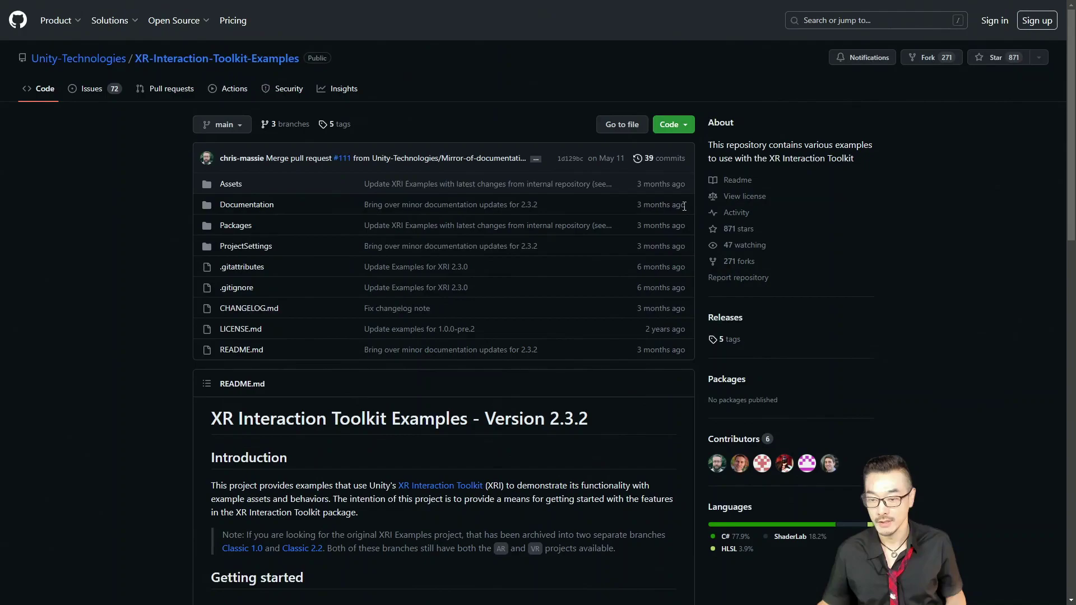
pyautogui.click(679, 125)
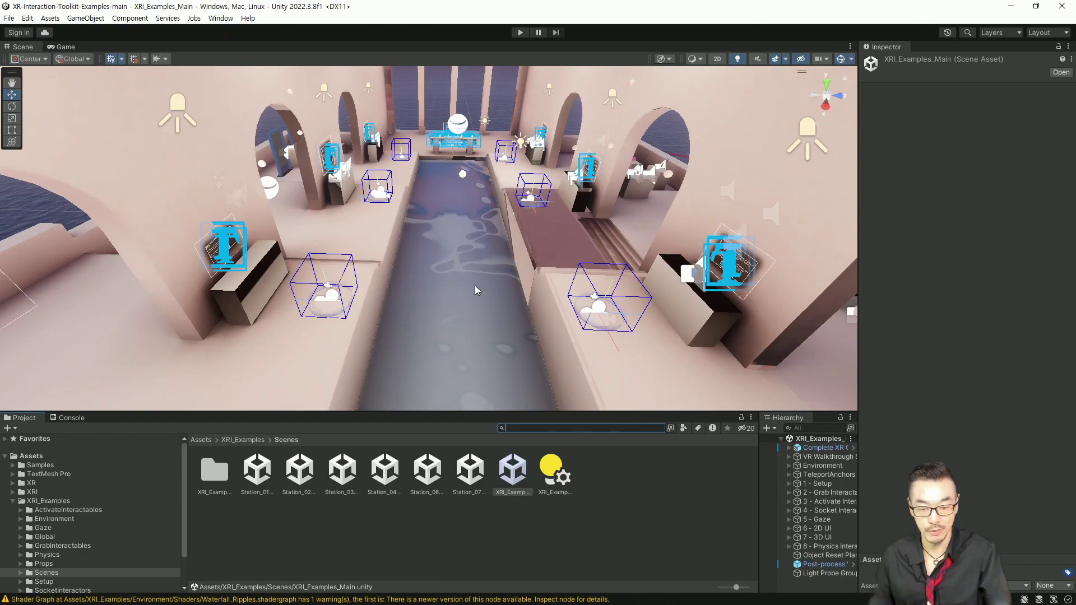
pyautogui.keyDown('alt'); pyautogui.moveTo(460, 281); pyautogui.dragTo(492, 279); pyautogui.keyUp('alt')
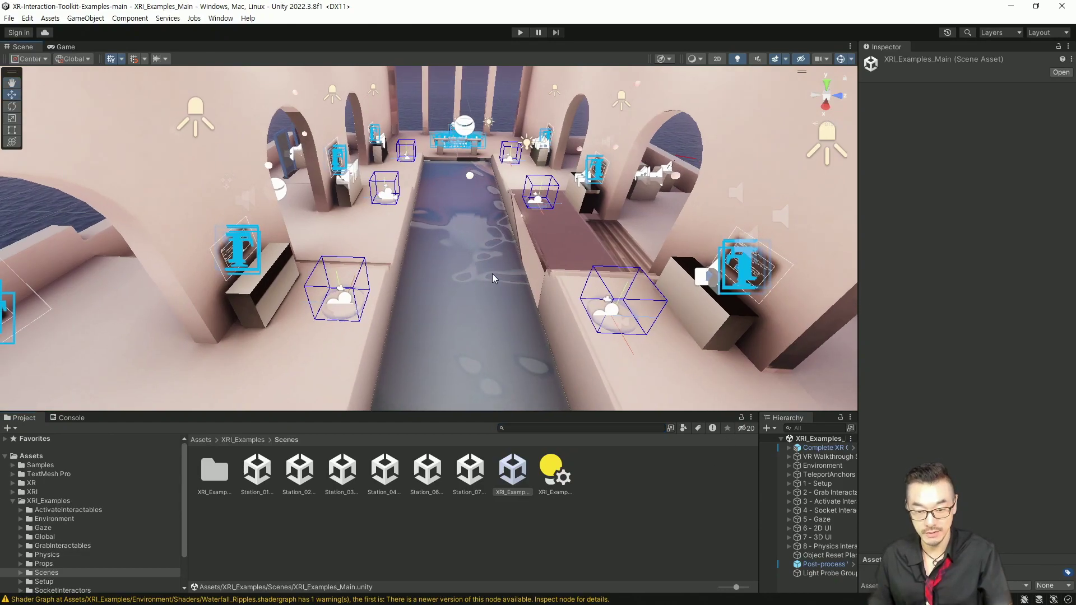
pyautogui.moveTo(493, 274)
pyautogui.mouseDown(button='right')
pyautogui.moveTo(501, 303)
pyautogui.moveTo(497, 267)
pyautogui.moveTo(482, 272)
pyautogui.moveTo(475, 297)
pyautogui.moveTo(507, 281)
pyautogui.moveTo(502, 290)
pyautogui.mouseUp(button='right')
pyautogui.scroll(2, 500, 287)
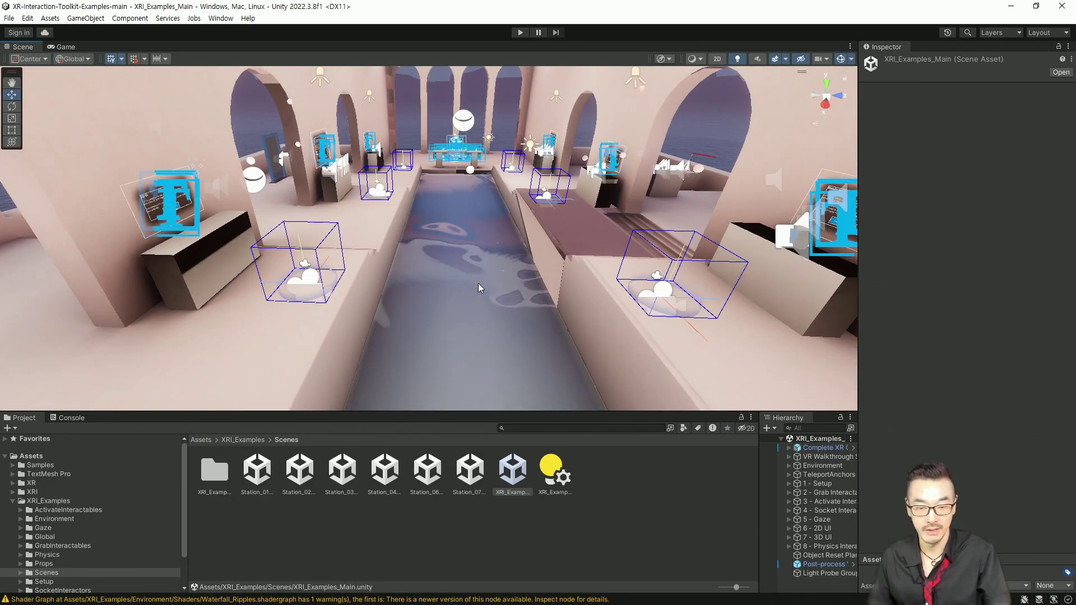
pyautogui.moveTo(479, 283); pyautogui.dragTo(456, 301, button='right')
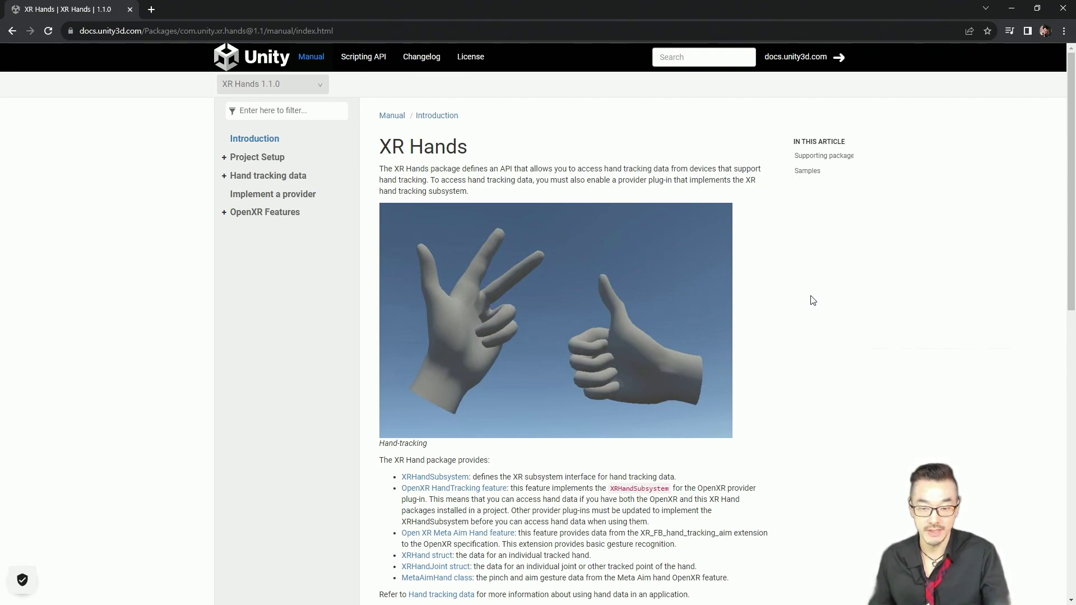
# Step: Open the Install XR Hands documentation page, follow its package link into Unity and add com.unity.xr.hands to the project
pyautogui.scroll(-4, 813, 301)
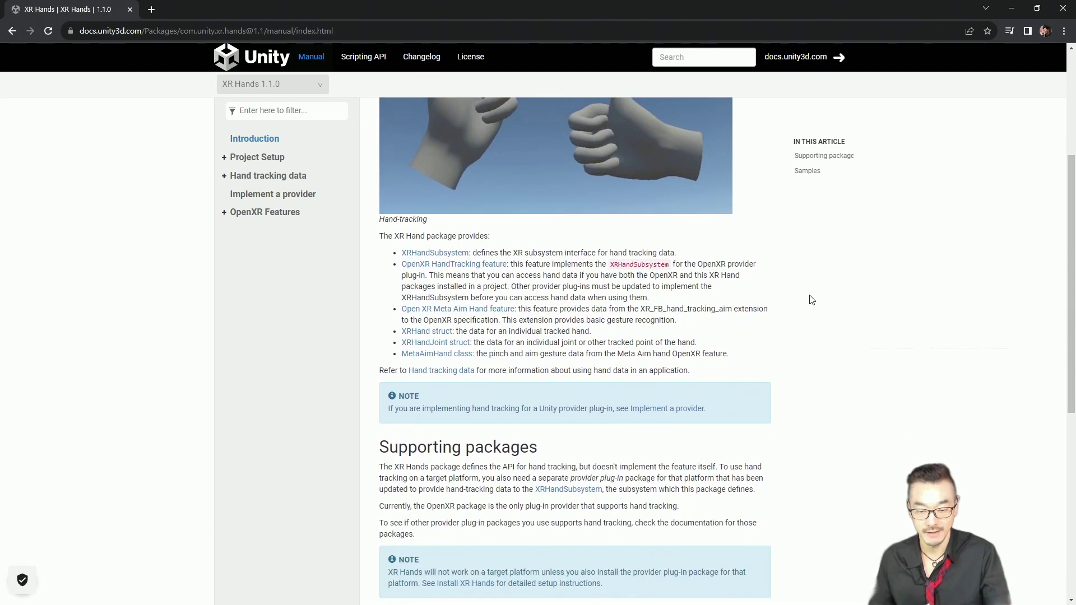
pyautogui.scroll(4, 812, 300)
pyautogui.click(227, 162)
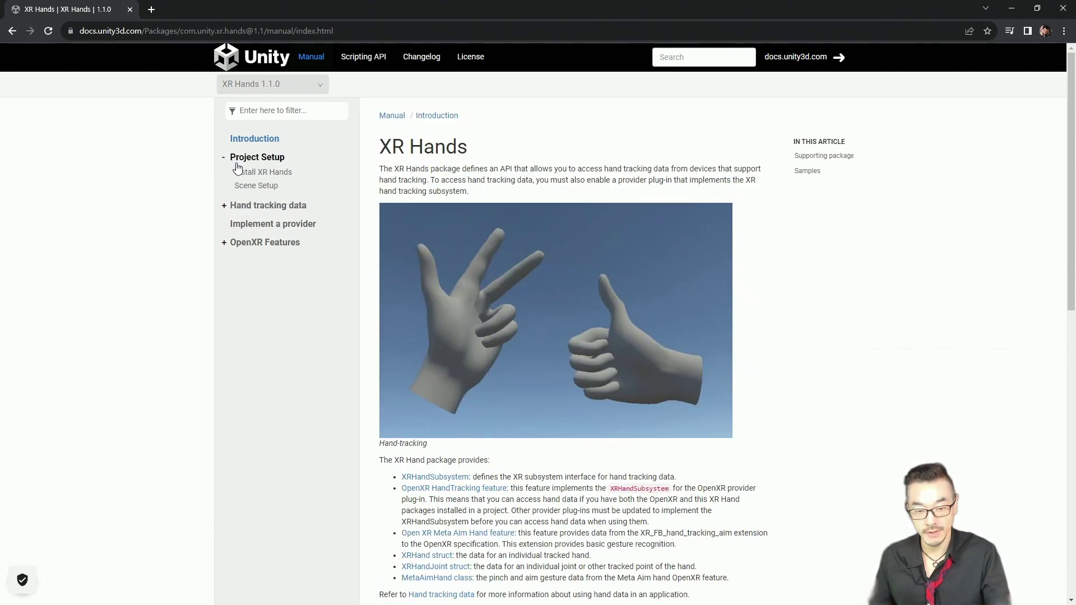
pyautogui.click(263, 173)
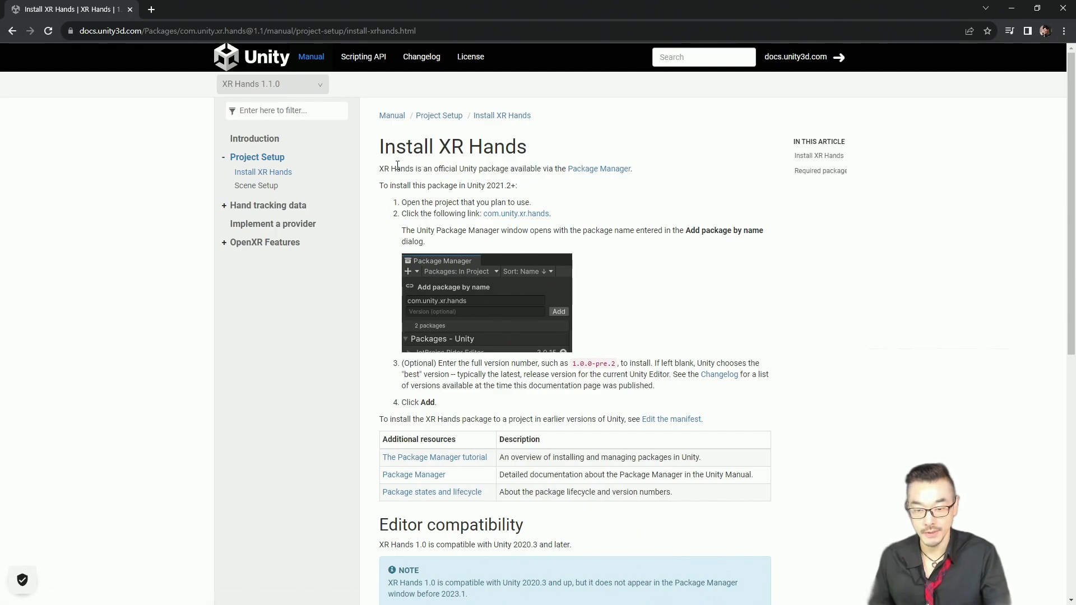
pyautogui.click(504, 215)
pyautogui.click(593, 129)
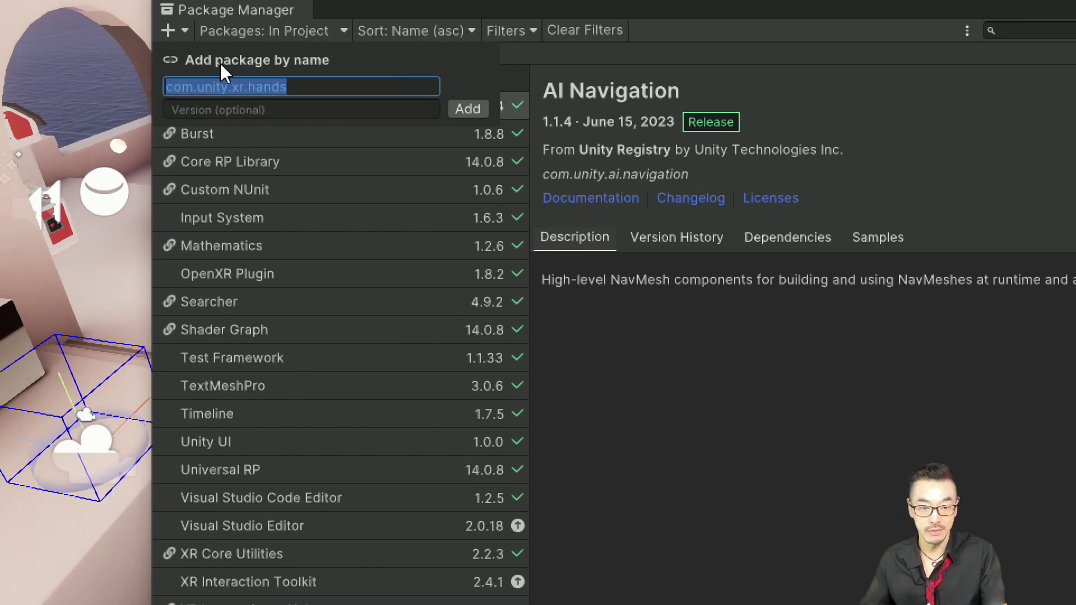
pyautogui.click(470, 107)
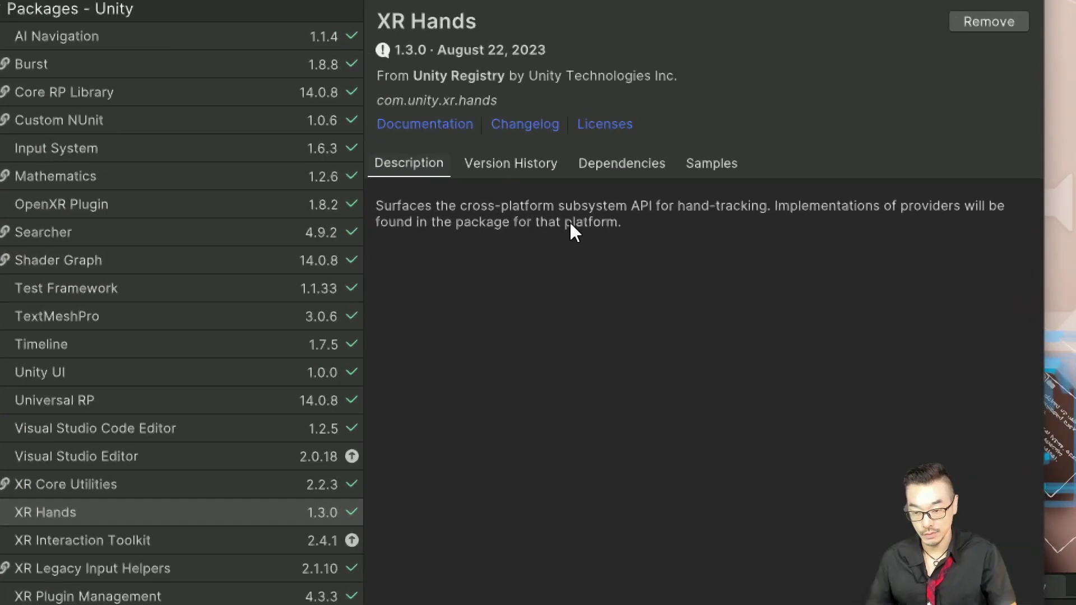
# Step: Import the HandVisualizer sample of the XR Hands package and close the Package Manager
pyautogui.click(716, 168)
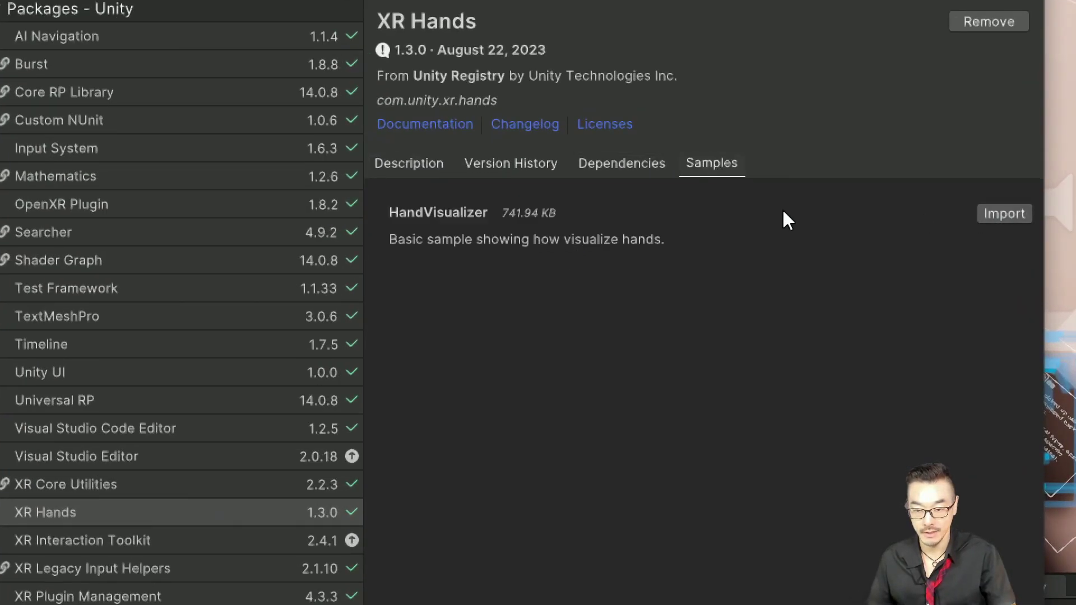
pyautogui.click(996, 215)
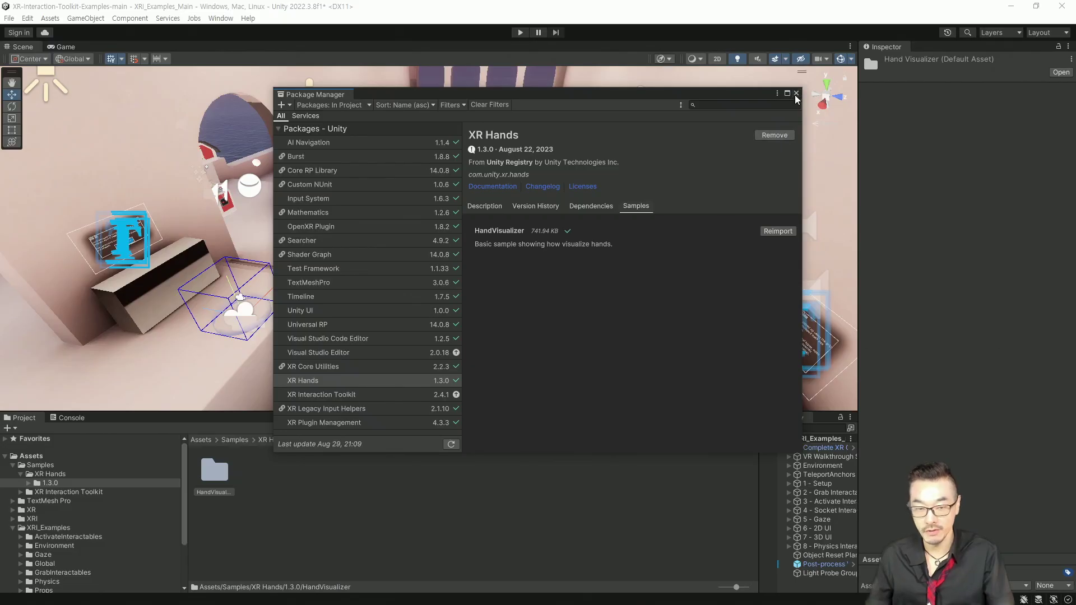
pyautogui.click(796, 94)
# Step: Add the Hand Interaction Profile to the OpenXR interaction profiles in the project settings
pyautogui.click(28, 19)
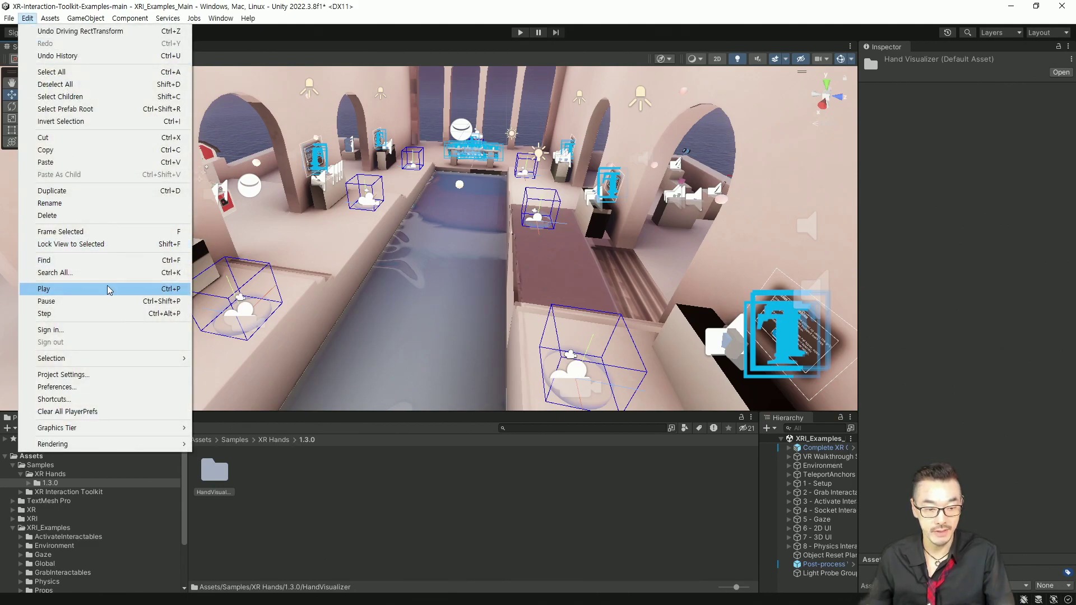
pyautogui.click(84, 375)
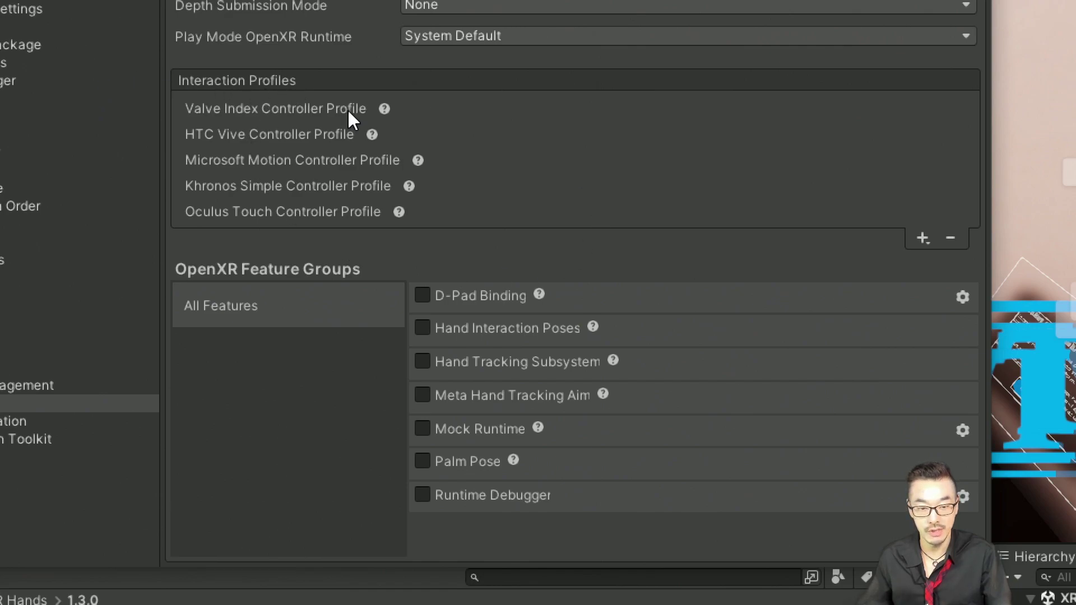
pyautogui.click(223, 214)
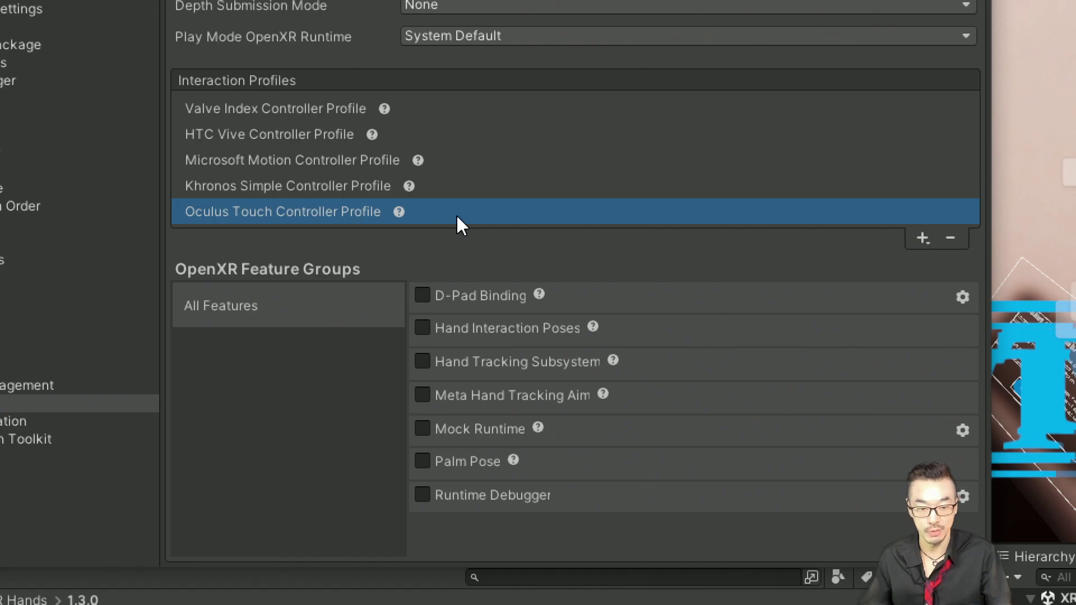
pyautogui.click(922, 237)
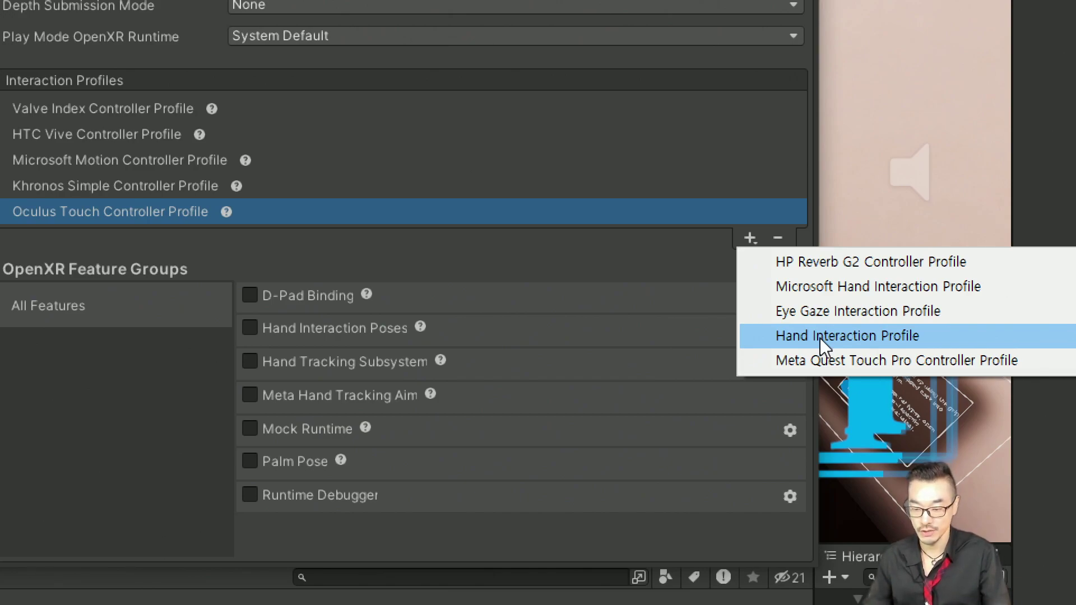
pyautogui.click(823, 343)
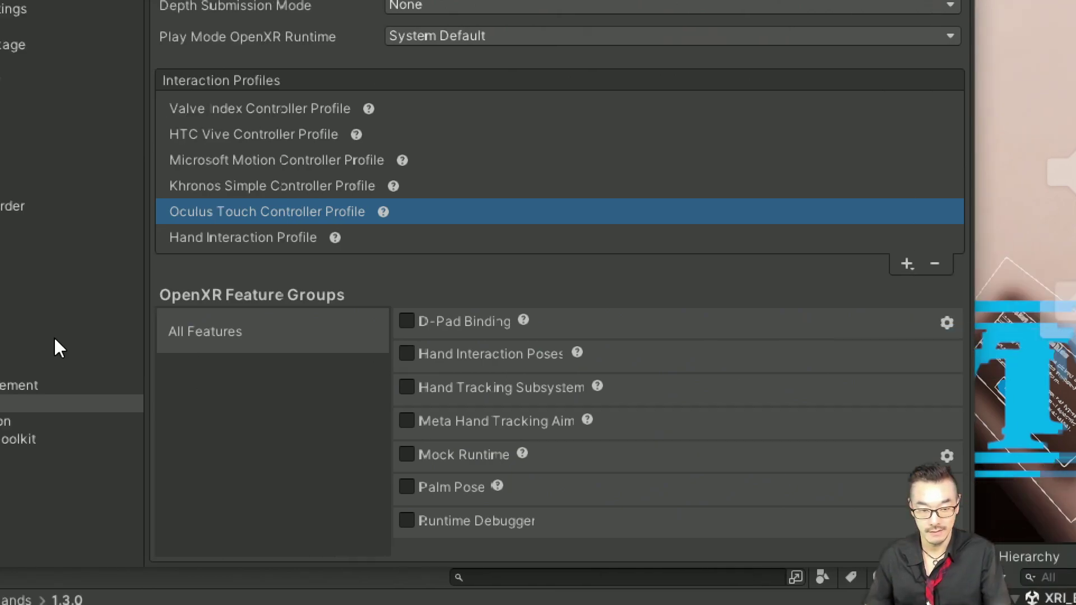
pyautogui.click(325, 244)
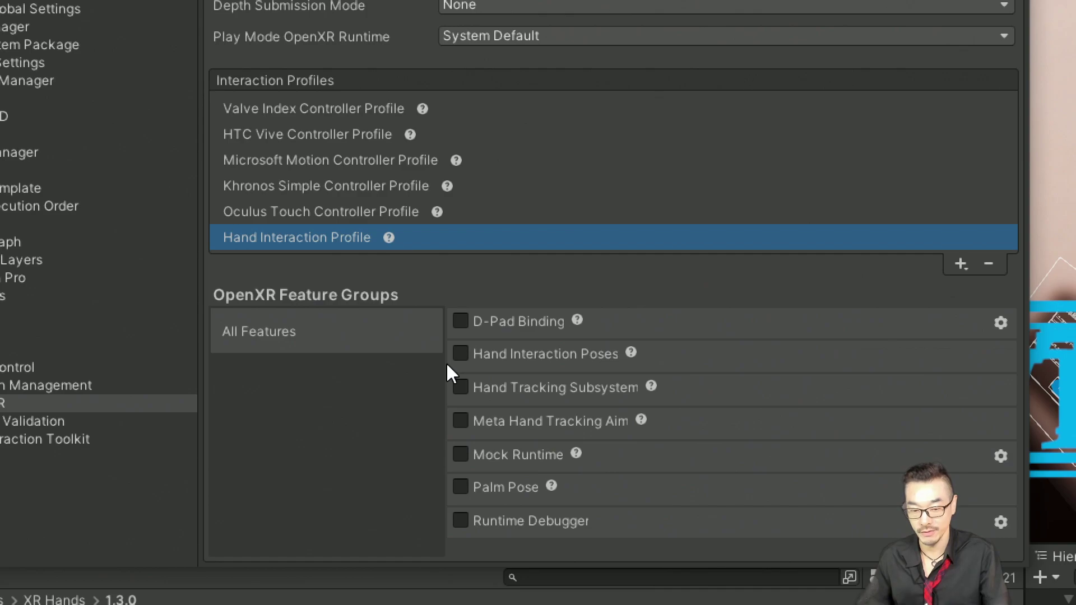
# Step: Enable Hand Interaction Poses, Hand Tracking Subsystem and Meta Hand Tracking Aim for OpenXR, and fix all project validation issues
pyautogui.click(459, 353)
pyautogui.click(459, 388)
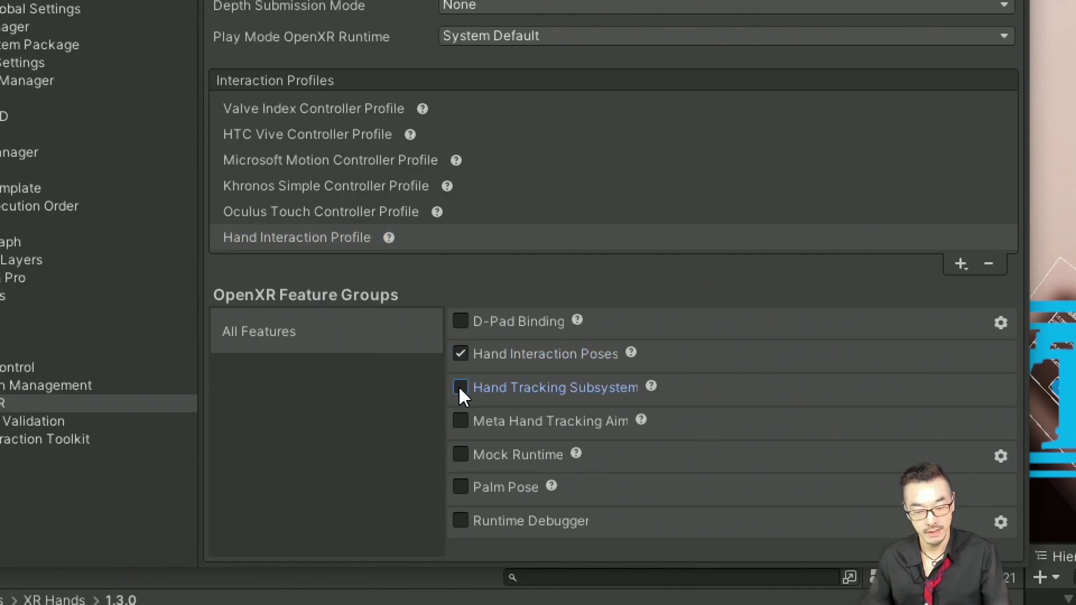
pyautogui.click(460, 421)
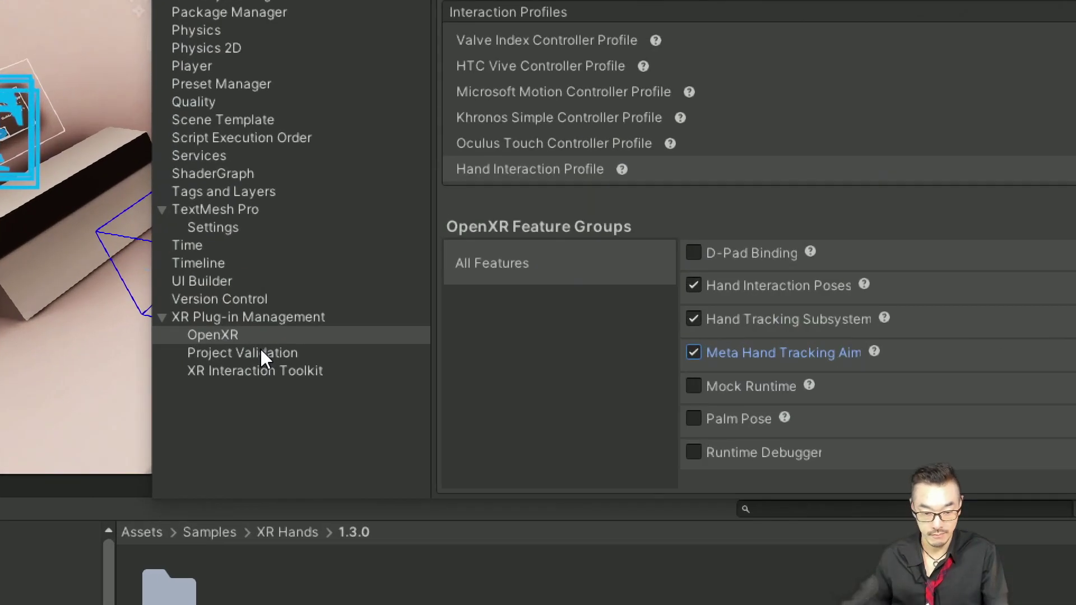
pyautogui.click(252, 353)
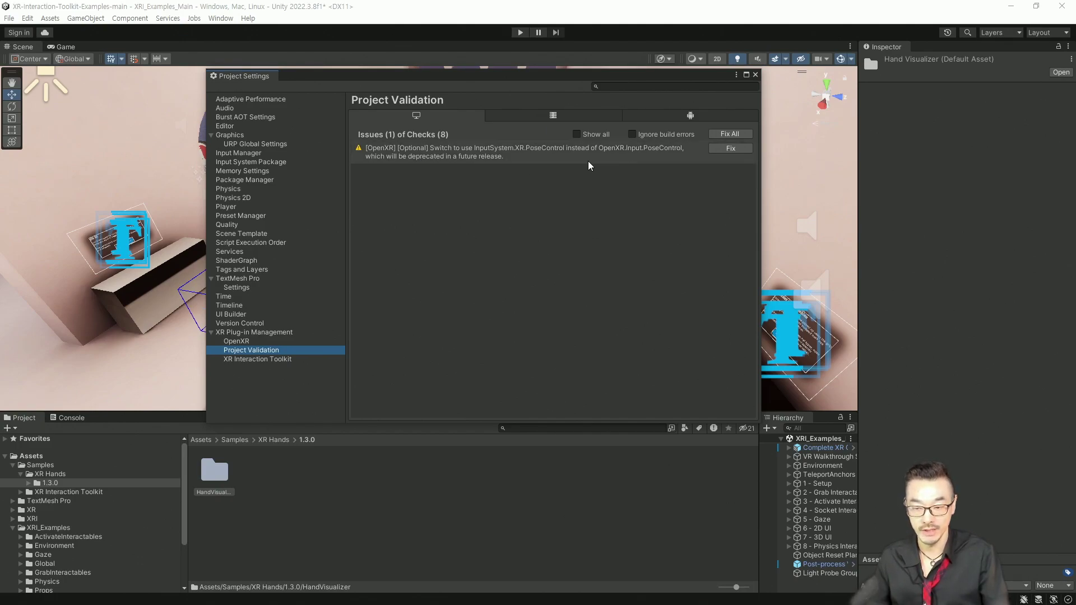
pyautogui.click(730, 134)
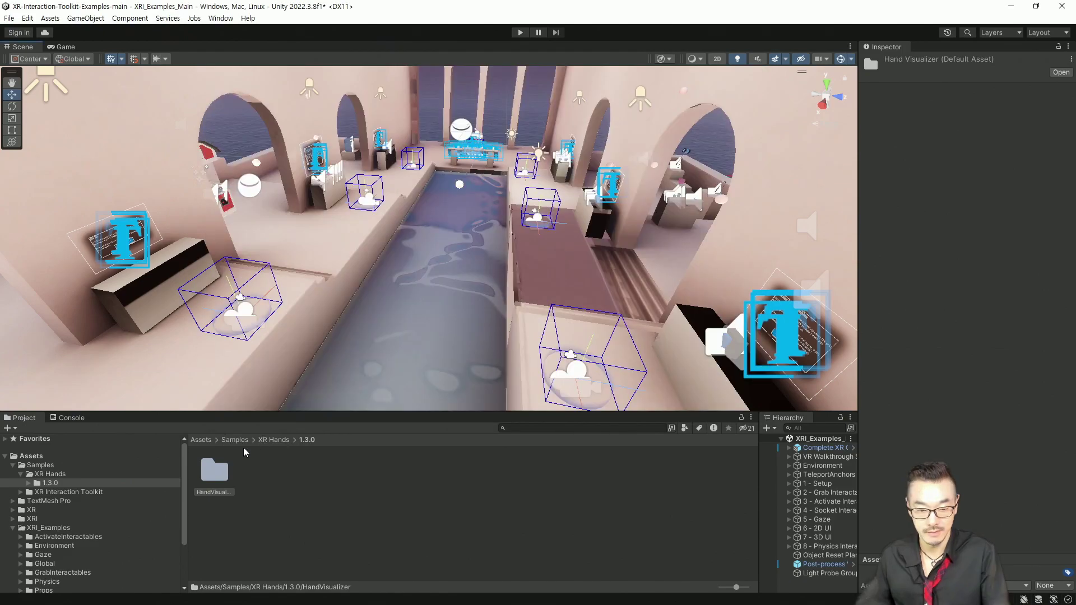
# Step: Open the HandVisualizer sample scene without saving the changes to XRI_Examples_Main
pyautogui.doubleClick(214, 473)
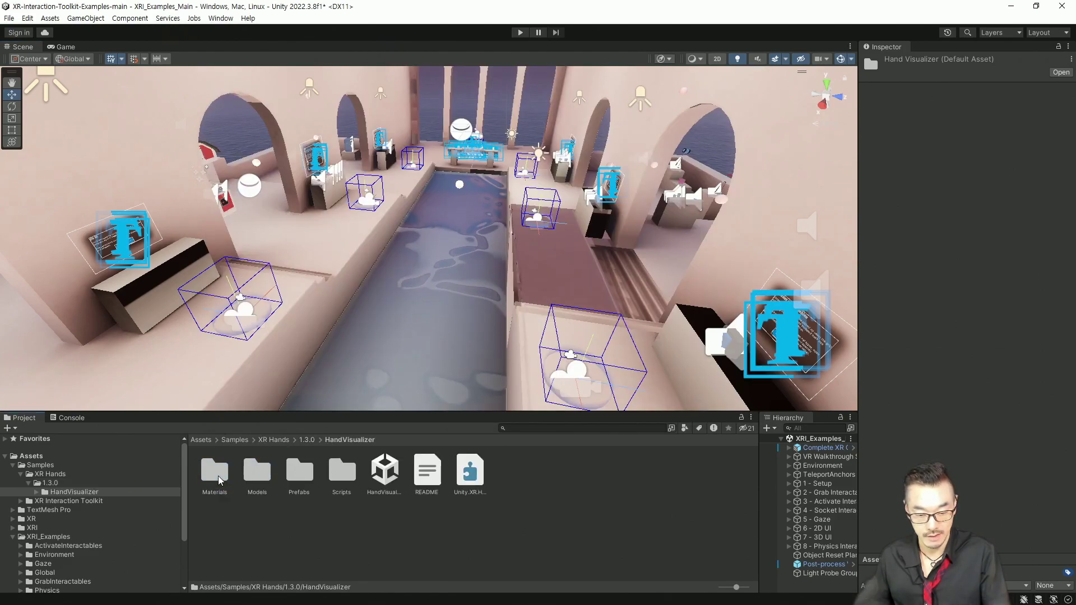
pyautogui.doubleClick(386, 474)
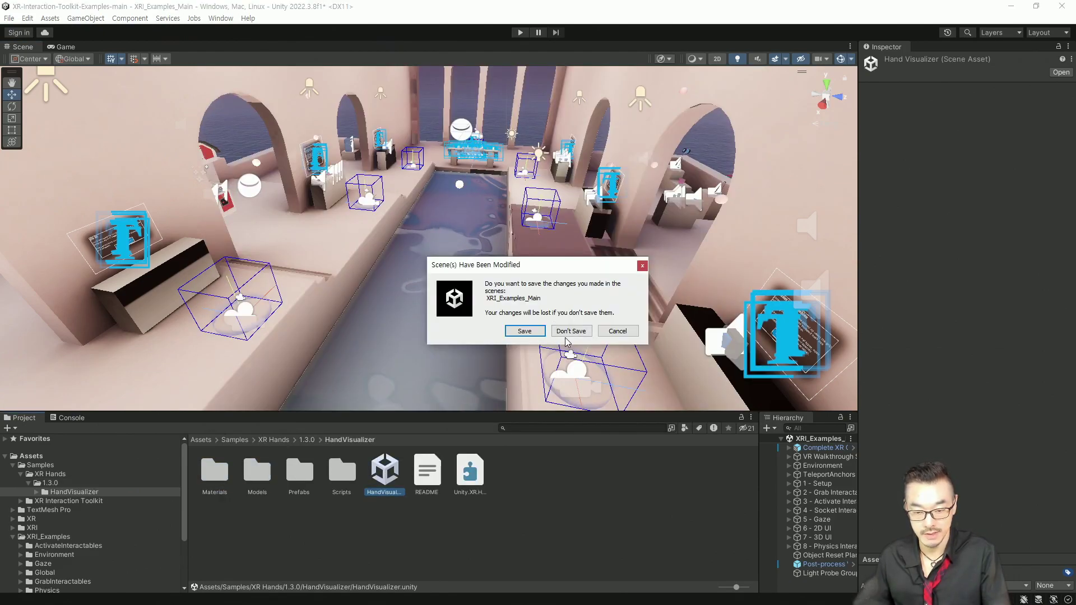
pyautogui.click(569, 332)
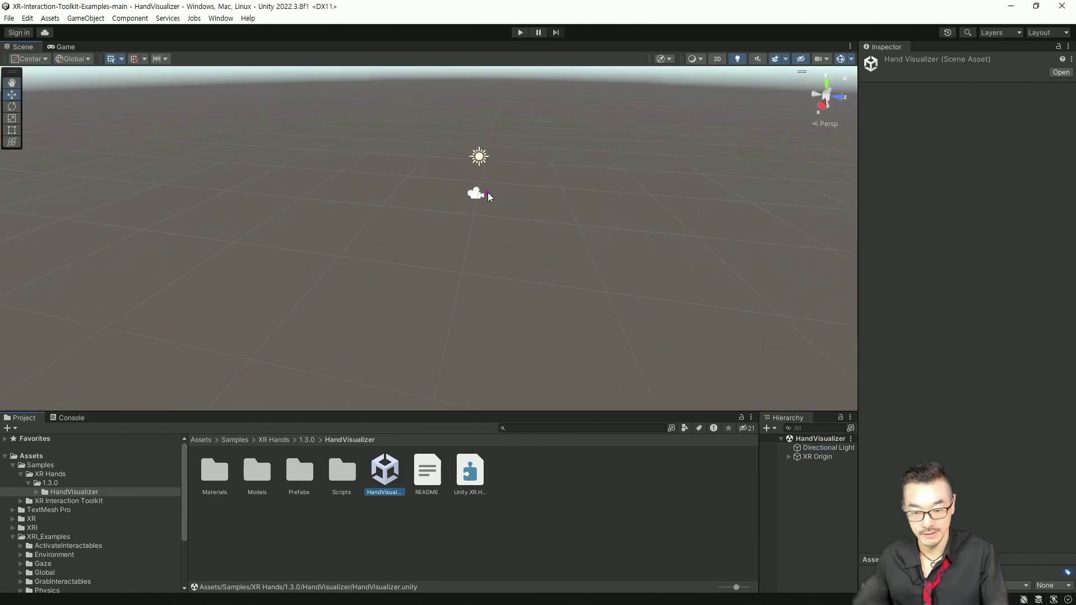
# Step: Frame the hand models in the scene and select the LeftHand mesh to inspect its material
pyautogui.click(487, 196)
pyautogui.press('f')
pyautogui.keyDown('alt'); pyautogui.moveTo(410, 332); pyautogui.dragTo(371, 278); pyautogui.keyUp('alt')
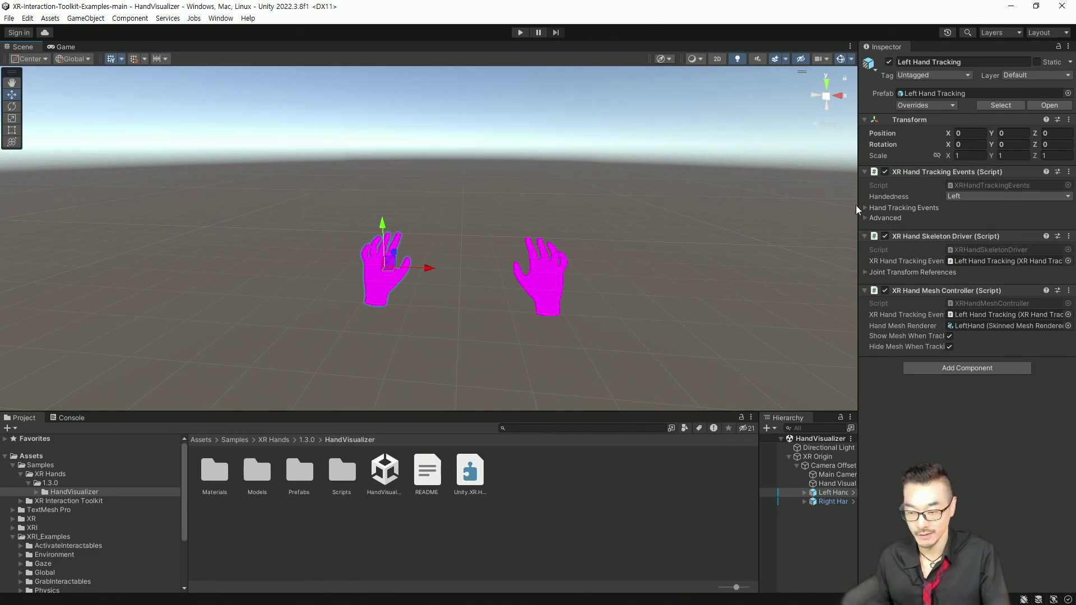
pyautogui.click(382, 278)
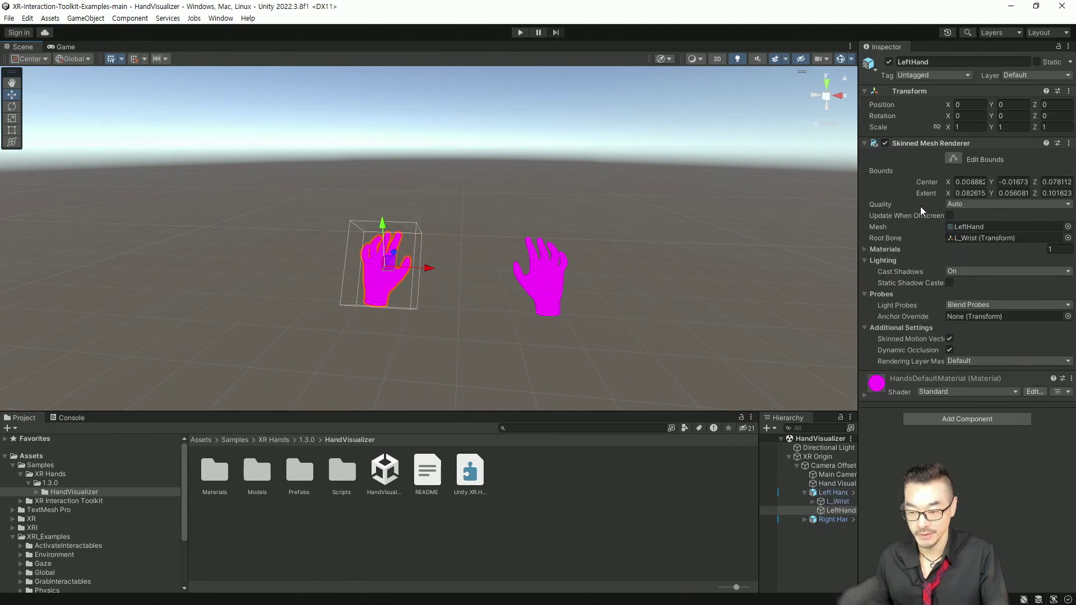
# Step: Convert all five built-in materials in the HandVisualizer sample's Materials folder to URP, accepting the overwrite
pyautogui.doubleClick(215, 471)
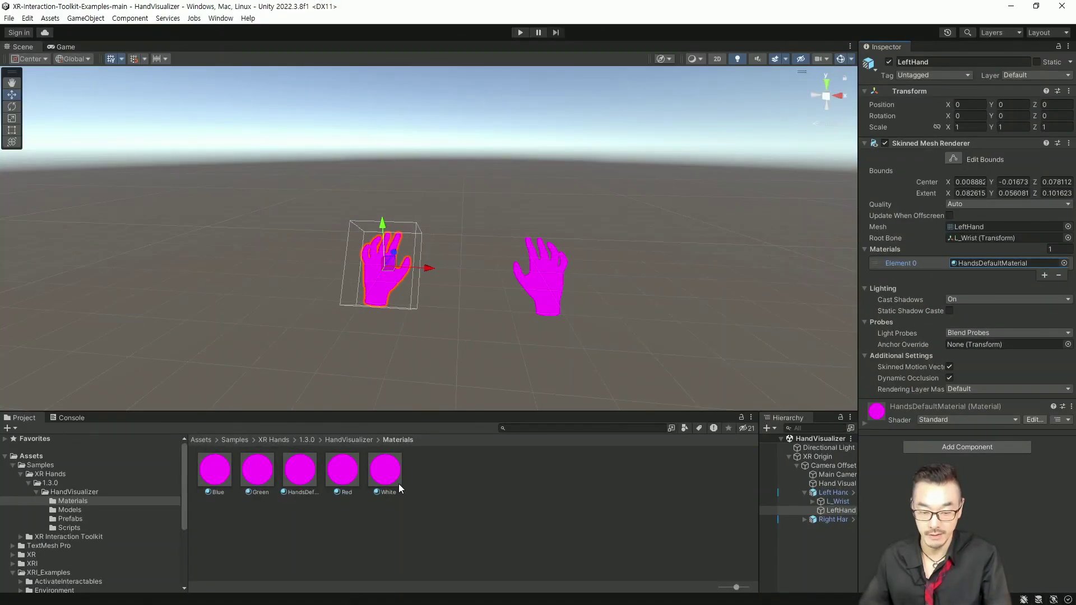
pyautogui.click(376, 474)
pyautogui.keyDown('shift'); pyautogui.click(214, 474); pyautogui.keyUp('shift')
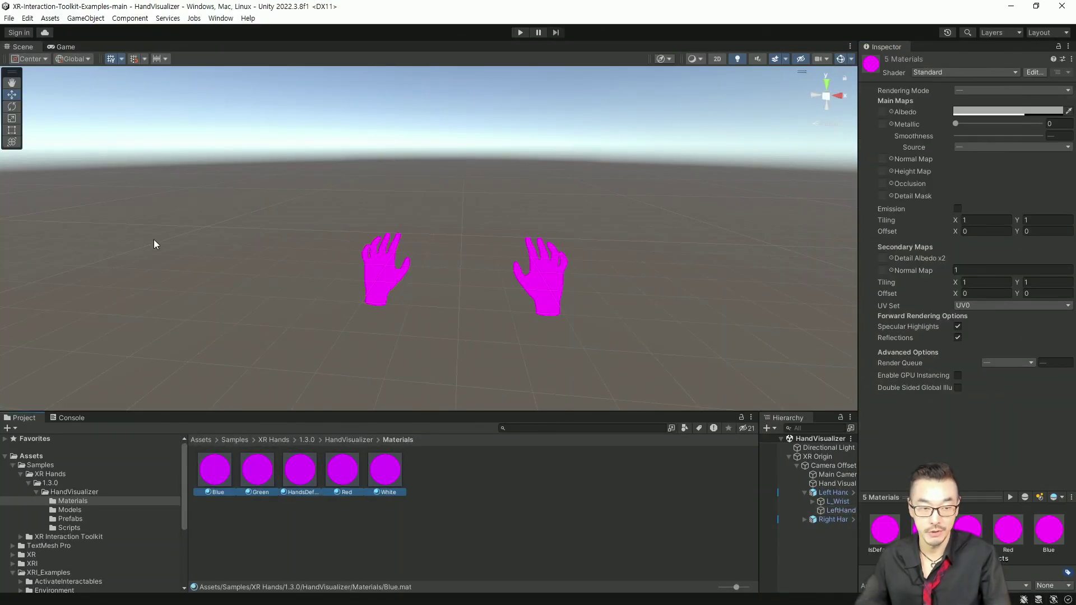
pyautogui.click(27, 19)
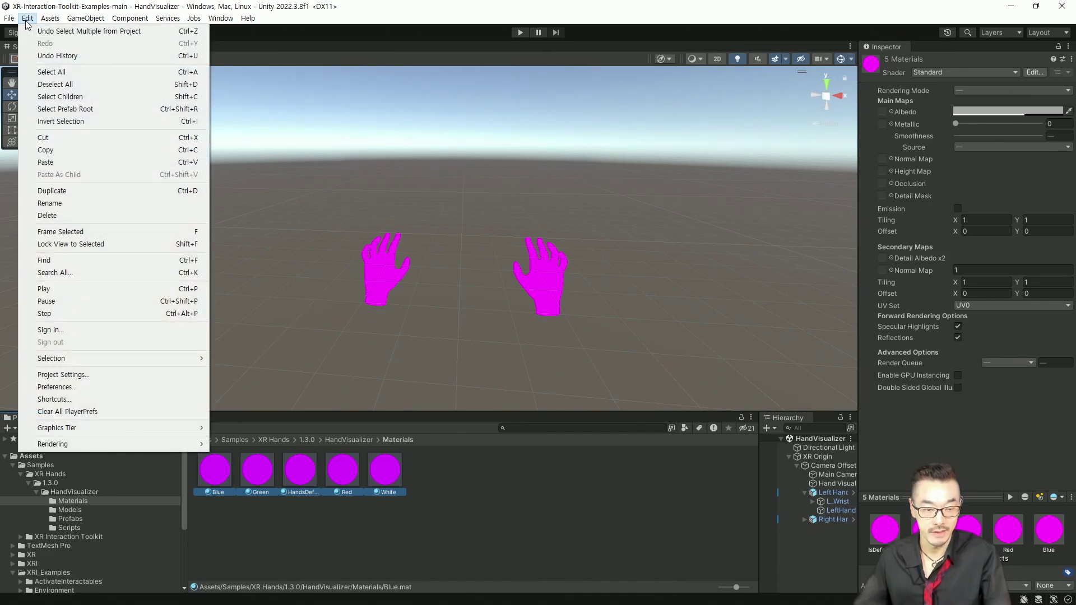
pyautogui.moveTo(110, 362)
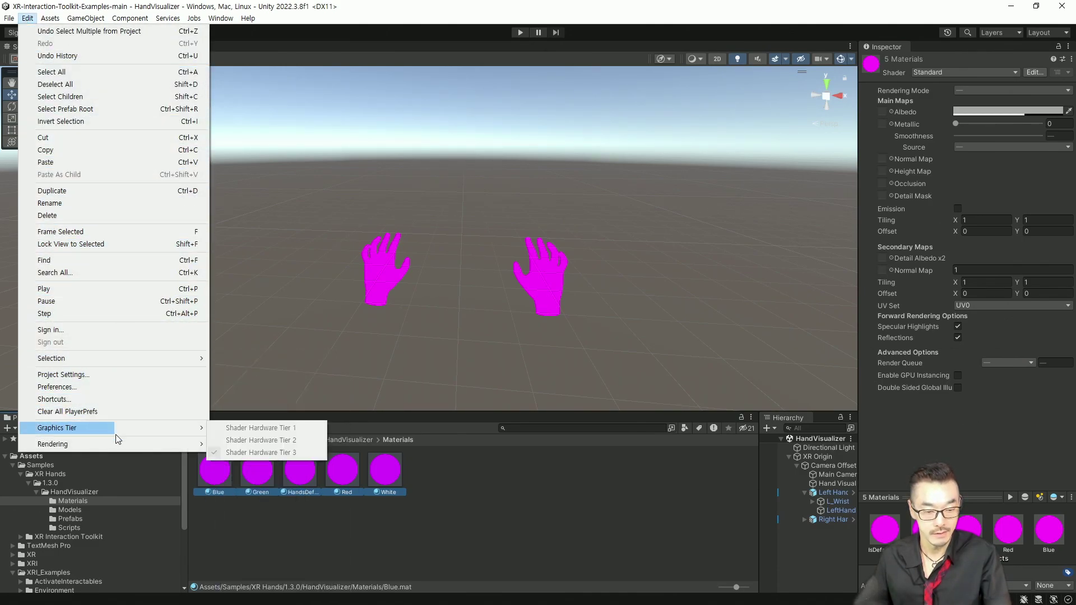
pyautogui.moveTo(121, 444)
pyautogui.moveTo(253, 444)
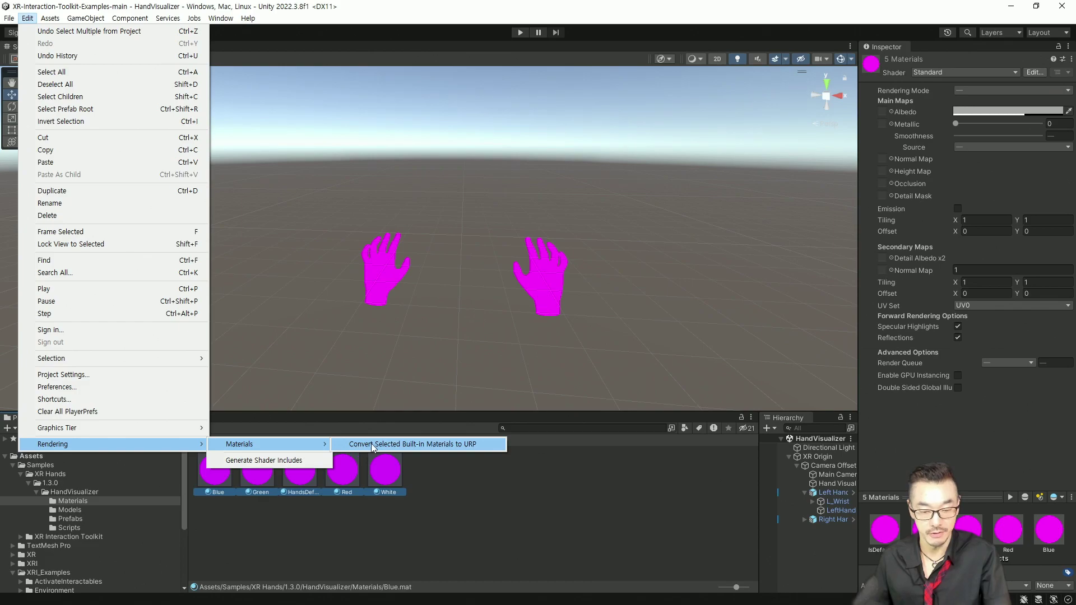
pyautogui.click(400, 444)
pyautogui.click(570, 332)
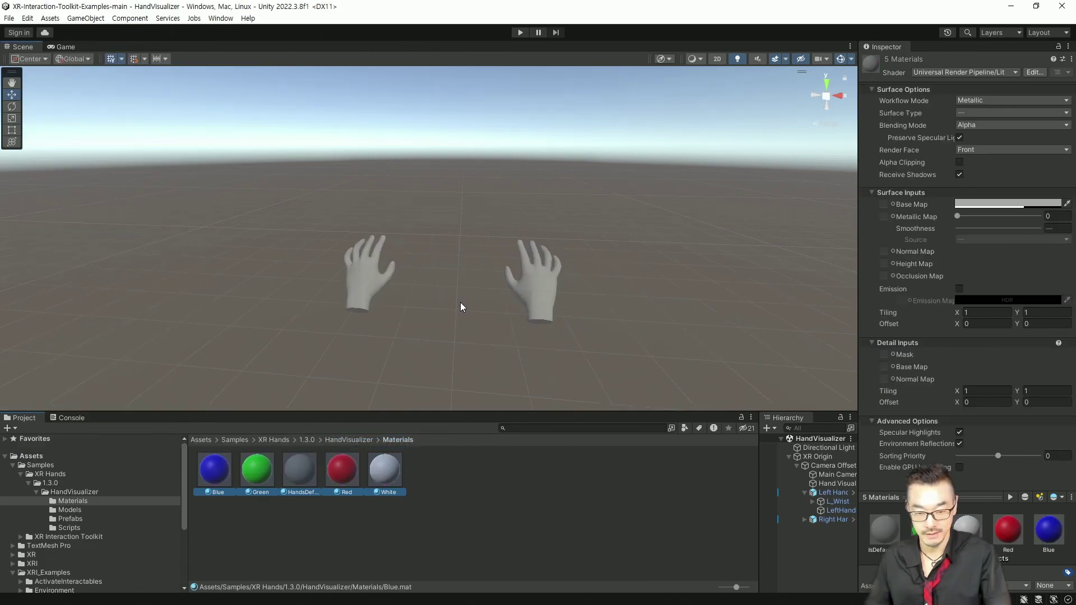
# Step: Play-test the HandVisualizer scene and consult the OpenXR Features section of the XR Hands documentation in the browser
pyautogui.scroll(-2, 467, 308)
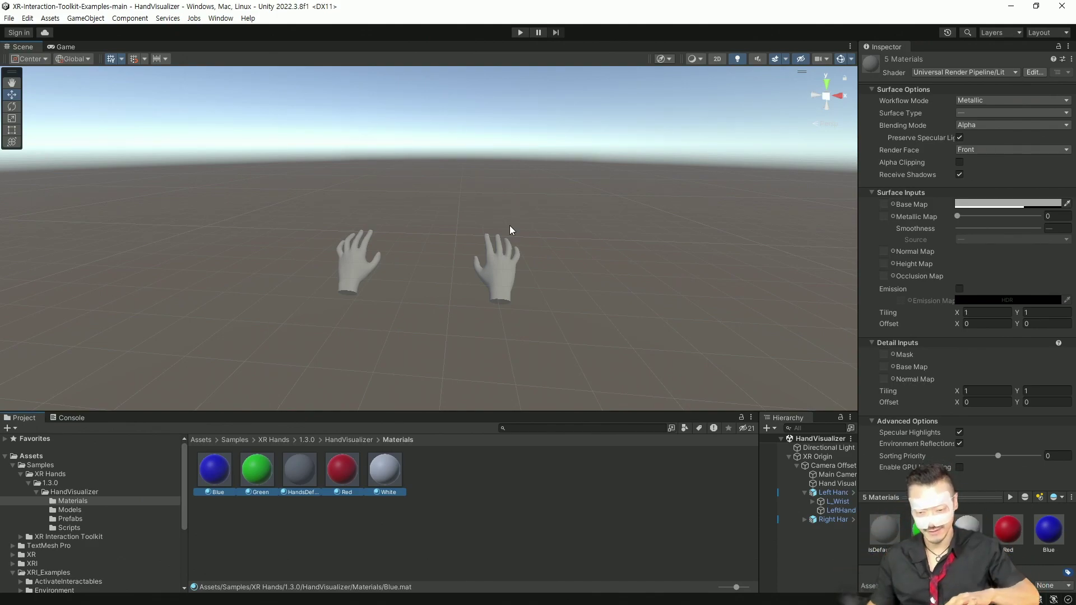
pyautogui.click(520, 33)
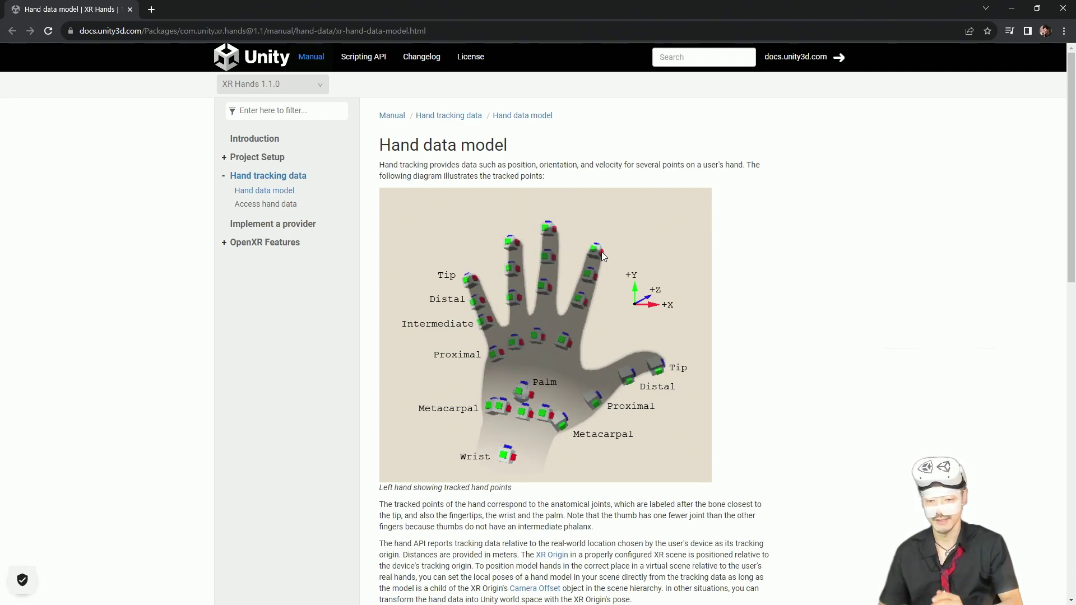
pyautogui.click(266, 245)
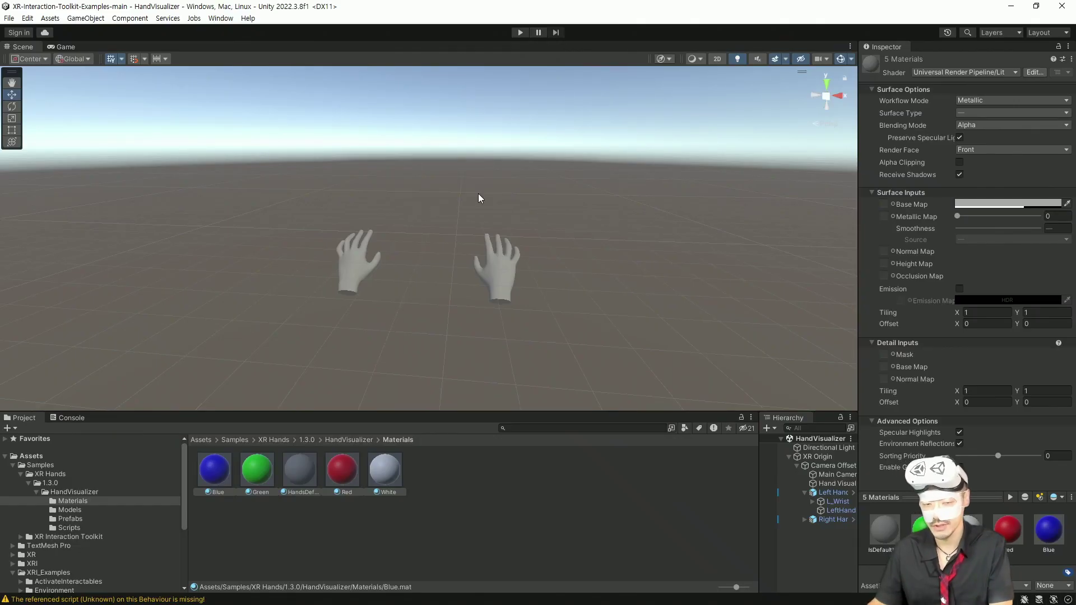
# Step: Import the Hands Interaction Demo sample of the XR Interaction Toolkit package in Unity's Package Manager
pyautogui.click(219, 19)
pyautogui.click(251, 121)
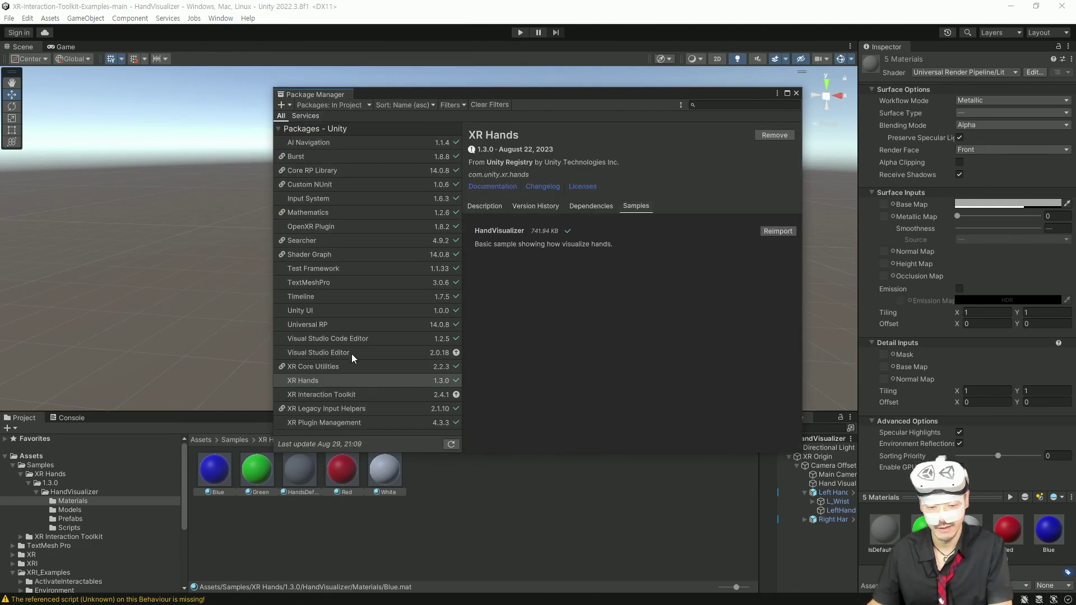
pyautogui.click(318, 396)
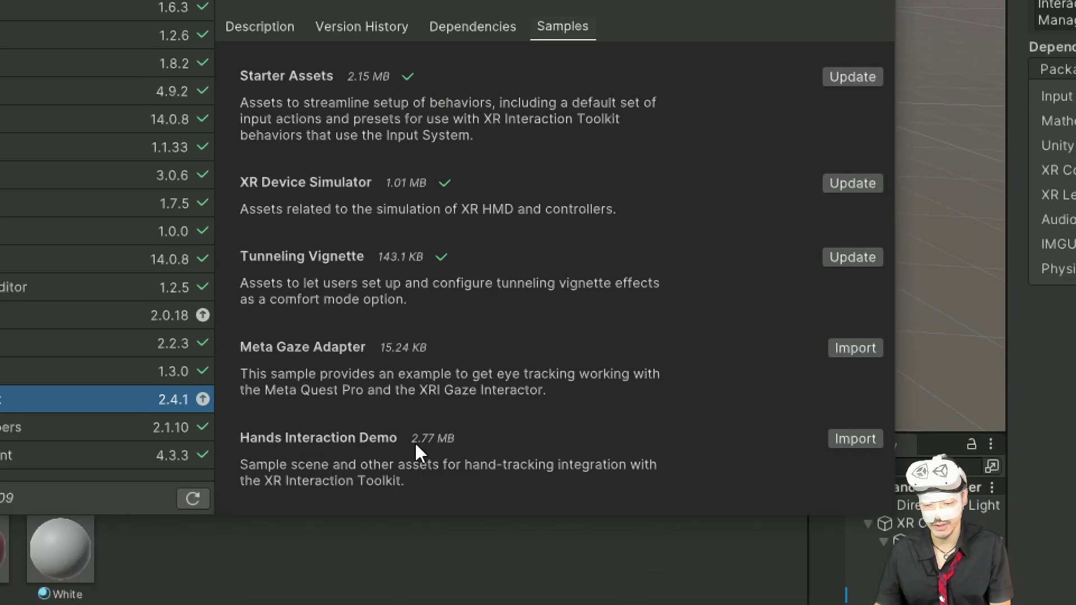
pyautogui.click(855, 439)
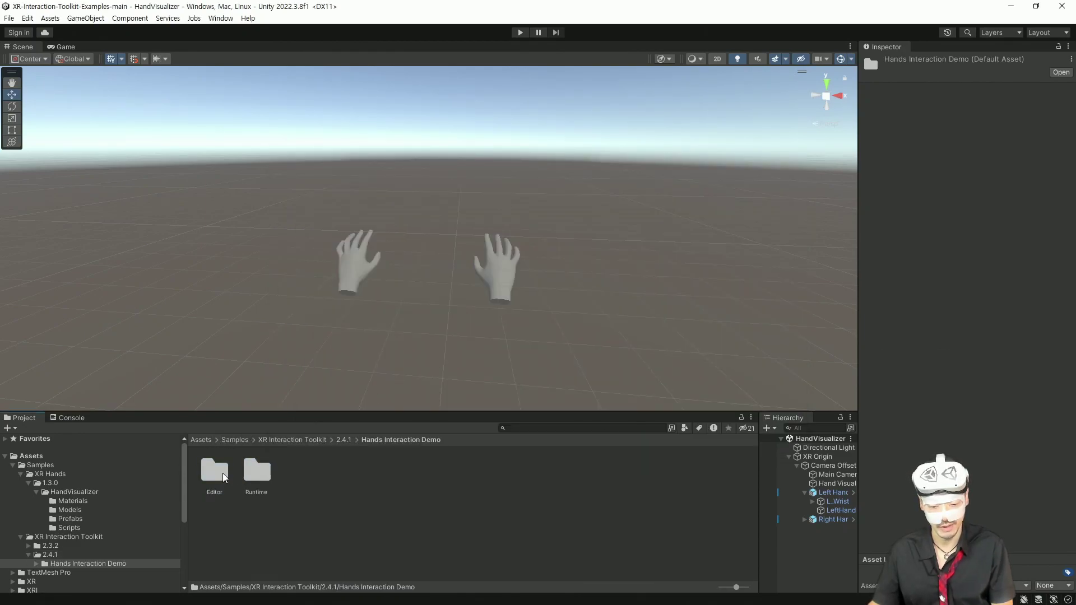
# Step: Open HandsDemoScene from the Hands Interaction Demo's Runtime folder
pyautogui.doubleClick(257, 473)
pyautogui.doubleClick(598, 471)
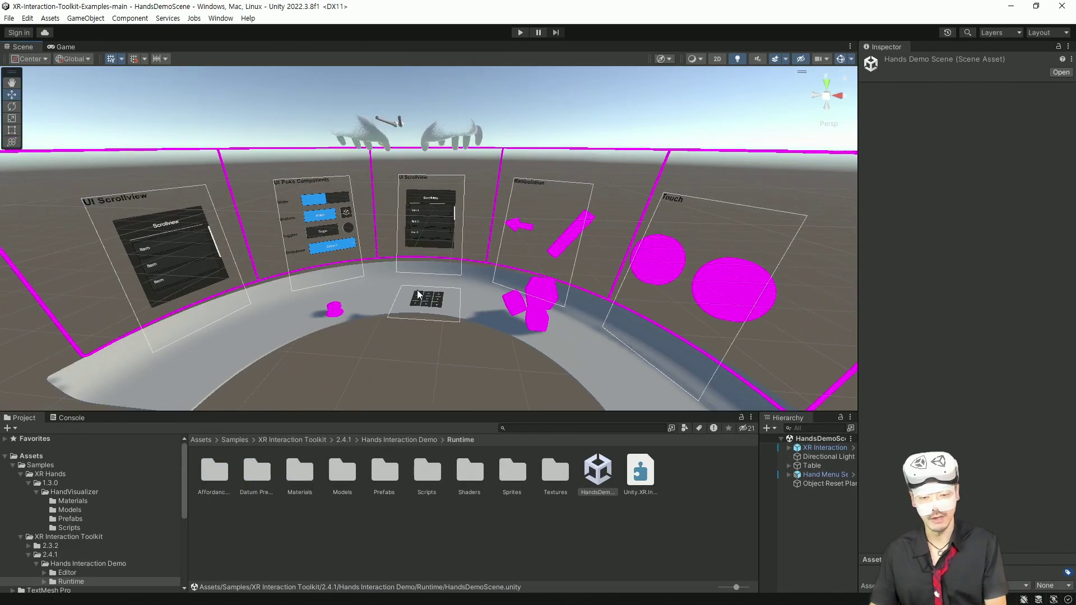
pyautogui.scroll(1, 419, 294)
pyautogui.scroll(2, 443, 286)
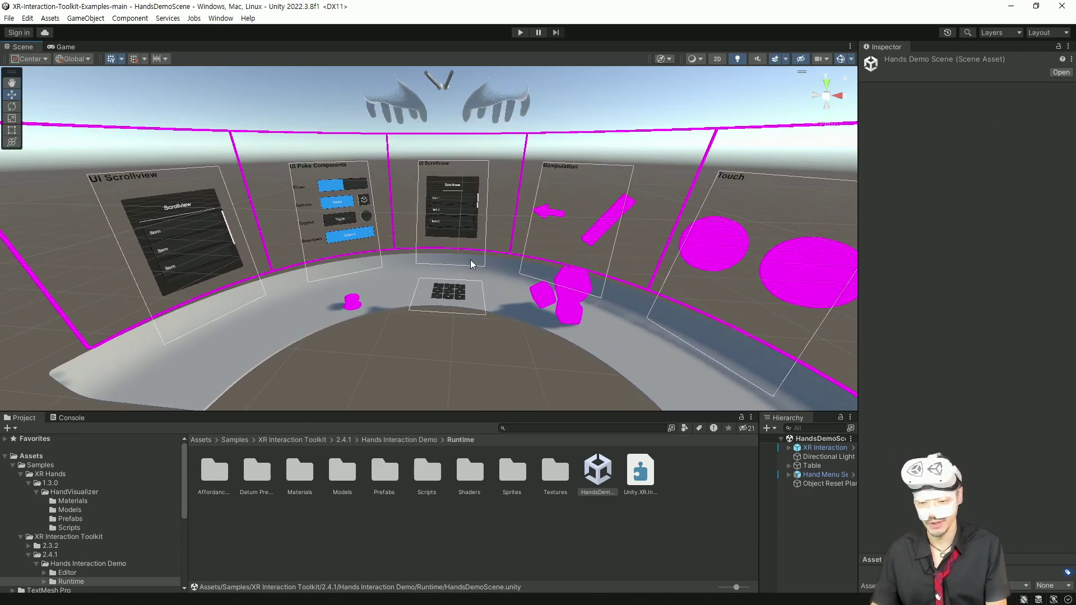
# Step: Select the yellow disc in the Touch area and locate its PrimitivesYellow material in the project assets
pyautogui.click(577, 286)
pyautogui.click(717, 249)
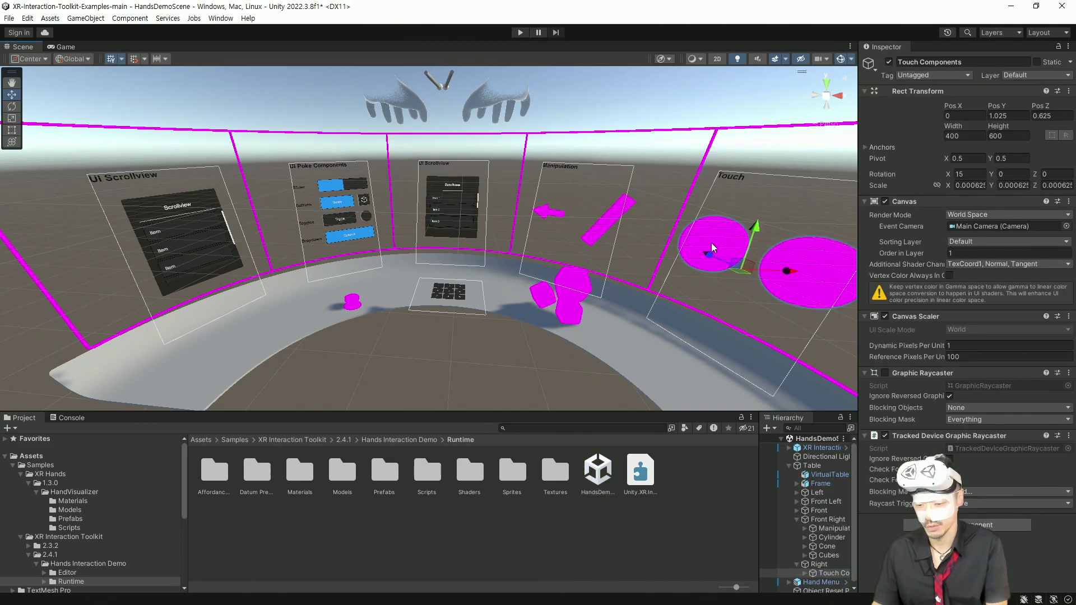
pyautogui.click(864, 186)
pyautogui.click(976, 199)
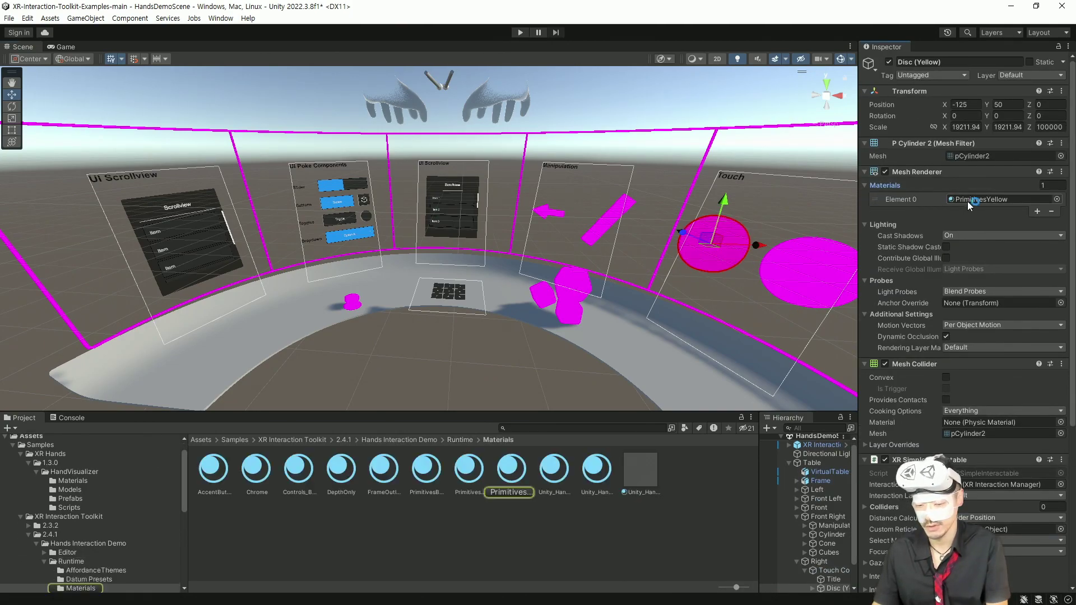
# Step: Convert the AccentButton, Chrome, Controls, FrameOutline and three Primitives materials to URP, and play the scene to test hand interaction
pyautogui.click(216, 470)
pyautogui.keyDown('ctrl'); pyautogui.click(257, 471); pyautogui.keyUp('ctrl')
pyautogui.keyDown('ctrl'); pyautogui.click(300, 471); pyautogui.keyUp('ctrl')
pyautogui.keyDown('ctrl'); pyautogui.click(385, 471); pyautogui.keyUp('ctrl')
pyautogui.keyDown('ctrl'); pyautogui.click(426, 471); pyautogui.keyUp('ctrl')
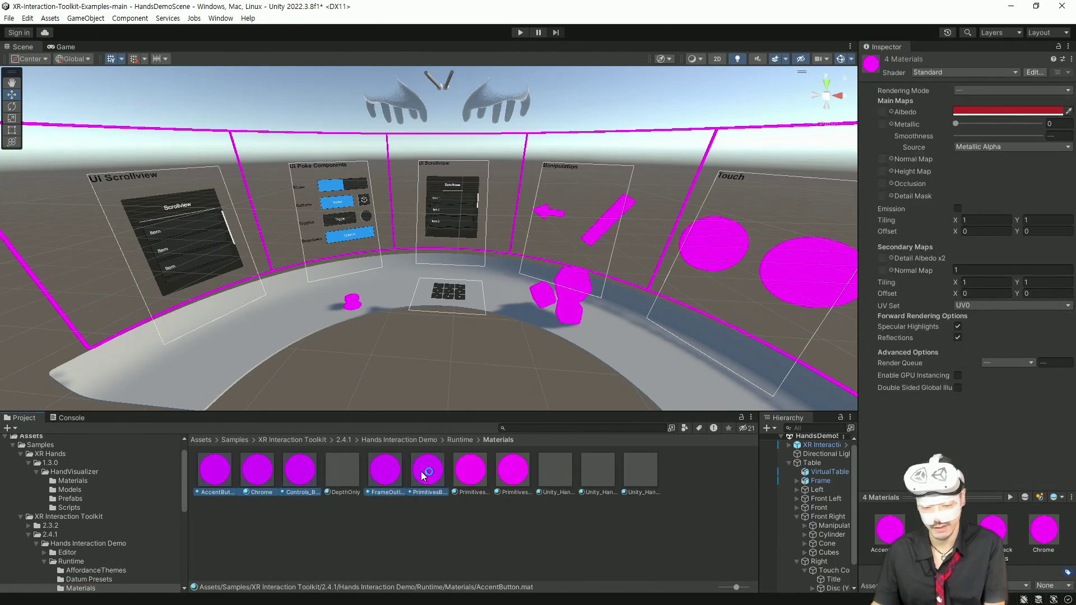
pyautogui.keyDown('ctrl'); pyautogui.click(472, 473); pyautogui.keyUp('ctrl')
pyautogui.keyDown('ctrl'); pyautogui.click(511, 473); pyautogui.keyUp('ctrl')
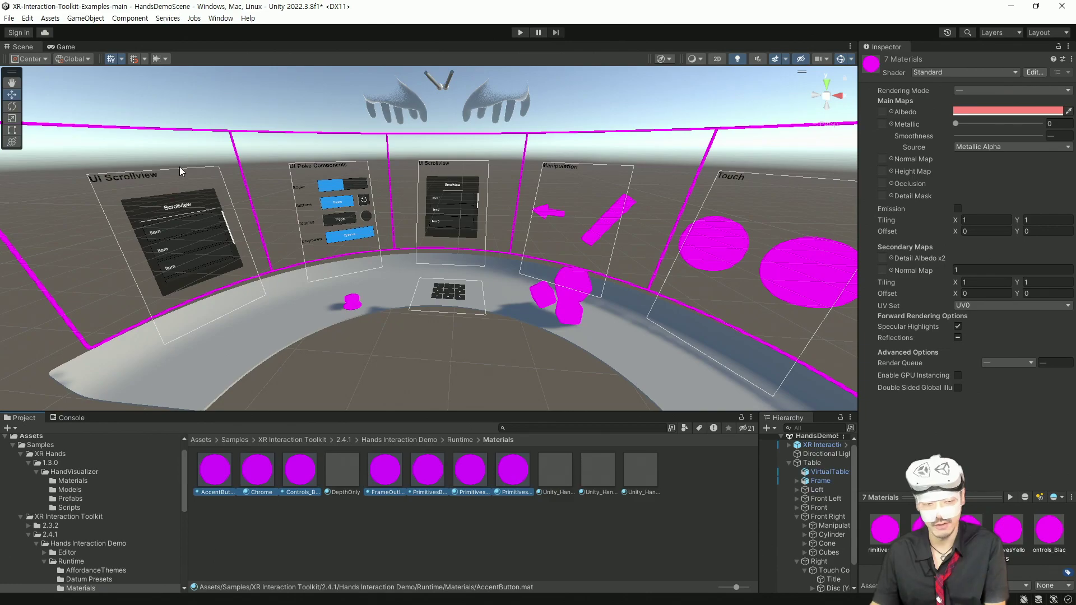
pyautogui.click(27, 18)
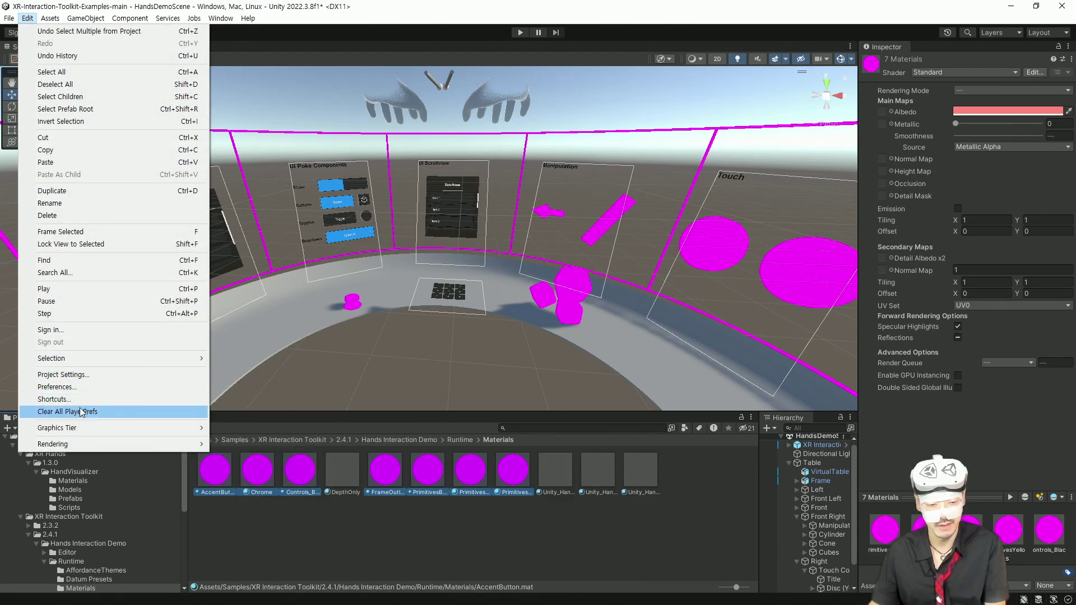
pyautogui.moveTo(77, 430)
pyautogui.moveTo(230, 446)
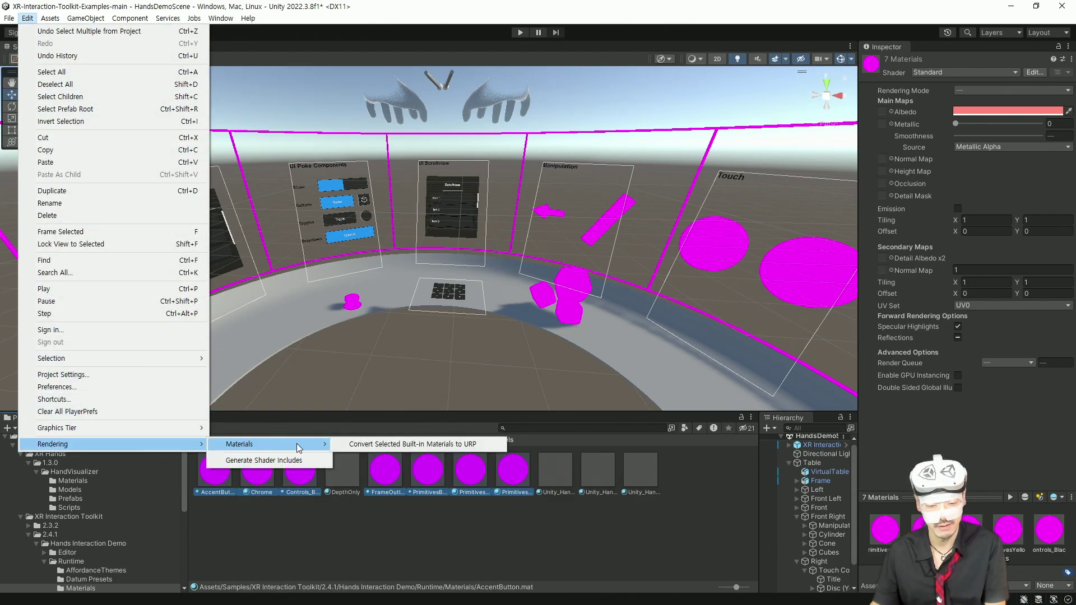
pyautogui.click(375, 445)
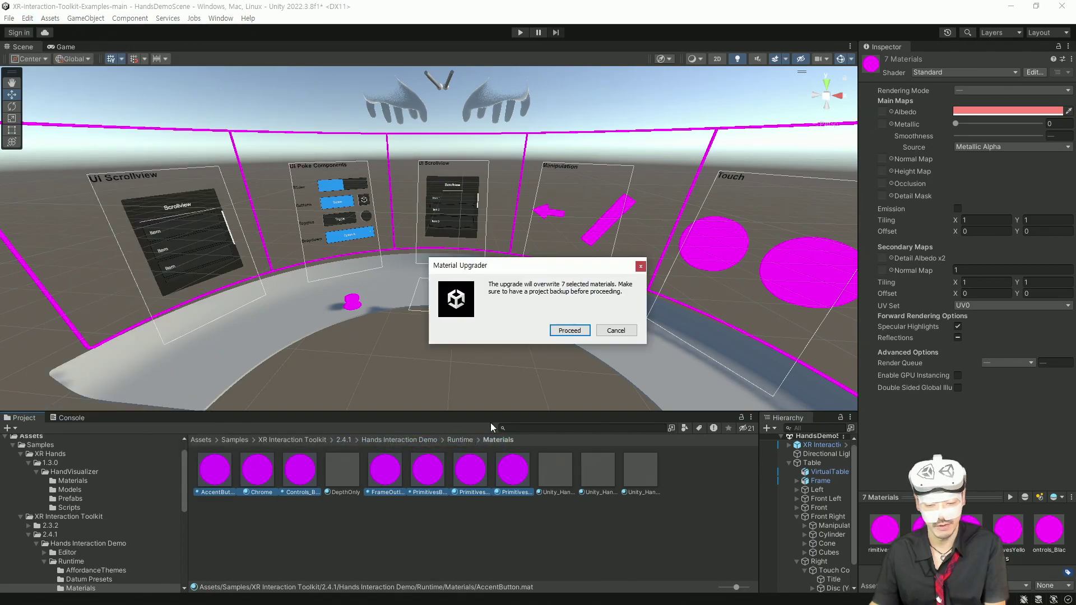
pyautogui.click(570, 331)
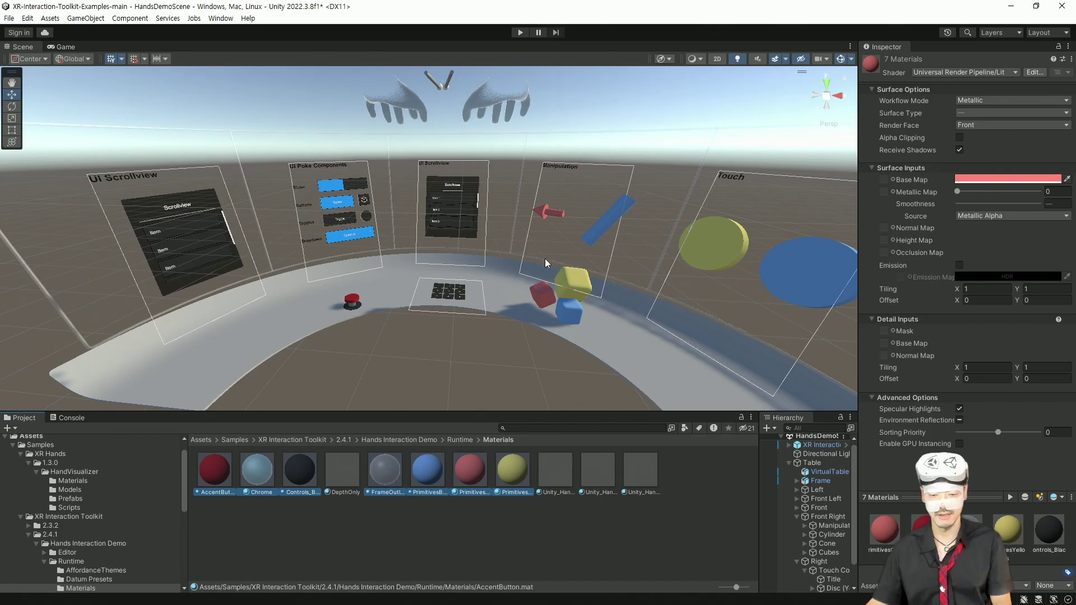
pyautogui.click(520, 32)
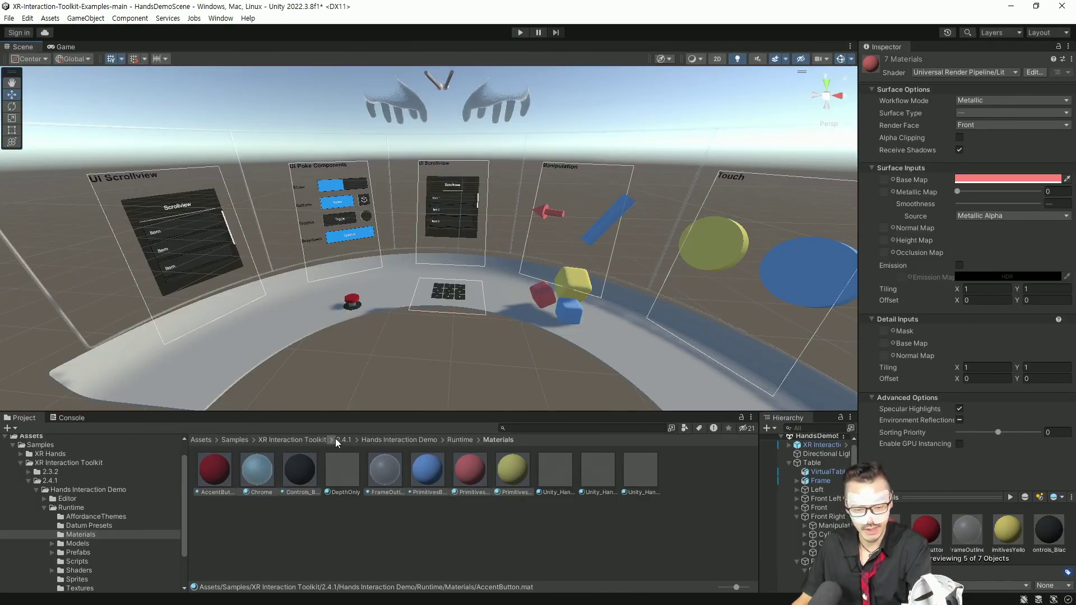
# Step: Filter the project assets by Scene type and open XRI_Examples_Main without saving the changes to HandsDemoScene
pyautogui.click(684, 429)
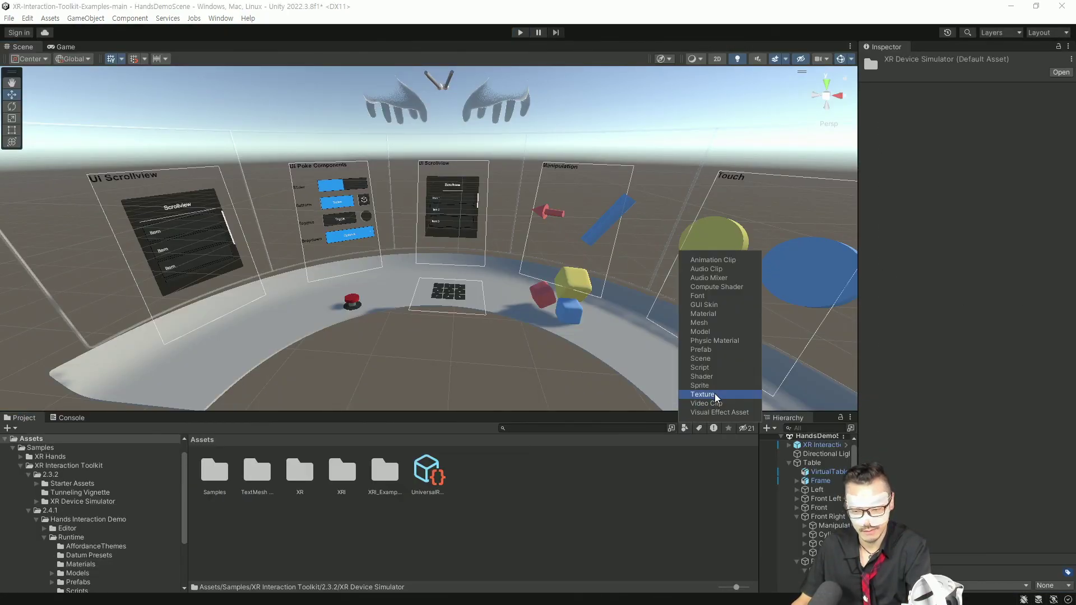
pyautogui.click(717, 362)
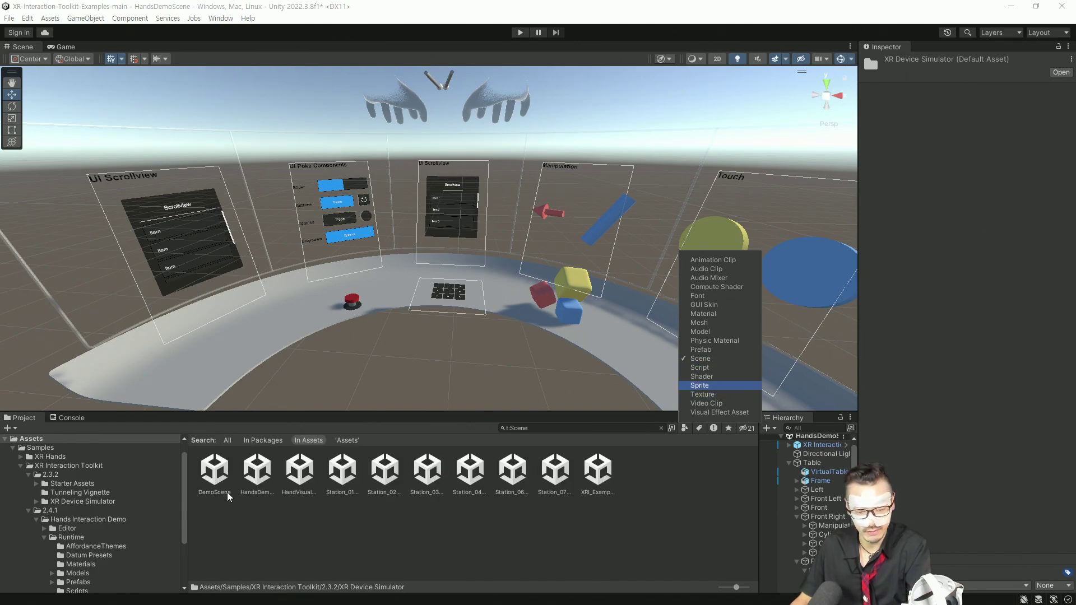
pyautogui.doubleClick(606, 475)
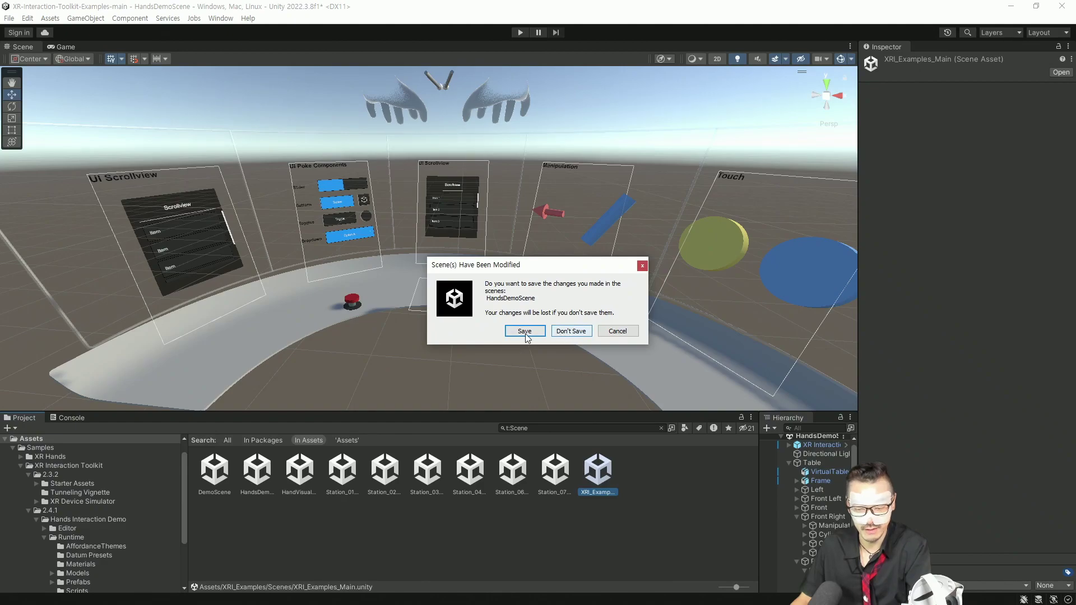
pyautogui.click(571, 331)
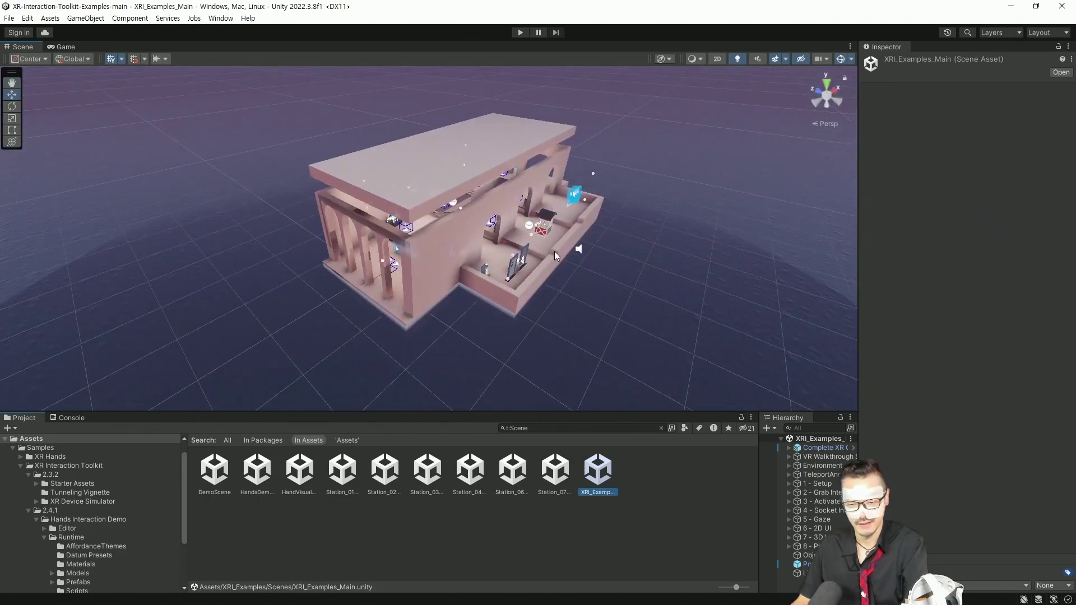
# Step: Inspect the XRI_Examples_Main building from its front side and run the scene in Play mode
pyautogui.keyDown('alt'); pyautogui.moveTo(555, 256); pyautogui.dragTo(262, 190); pyautogui.keyUp('alt')
pyautogui.keyDown('alt'); pyautogui.moveTo(364, 247); pyautogui.dragTo(478, 84); pyautogui.keyUp('alt')
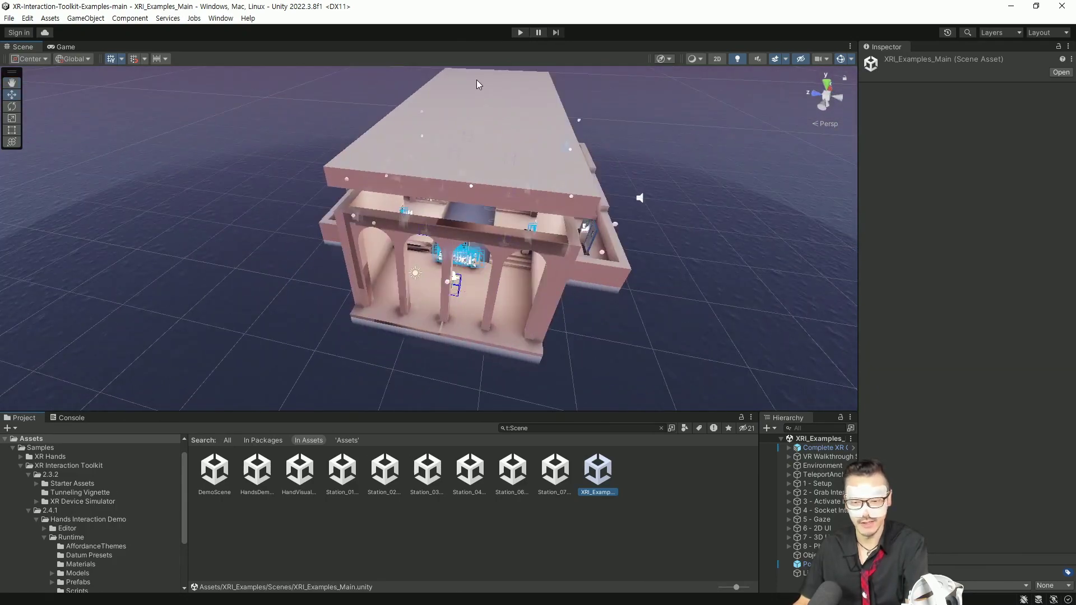
pyautogui.click(520, 33)
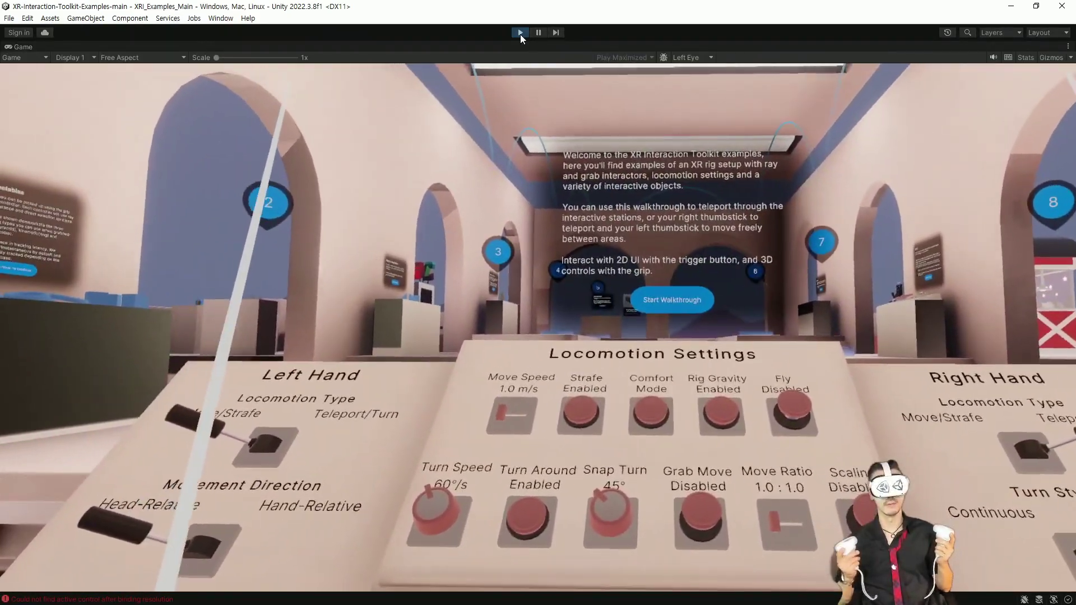